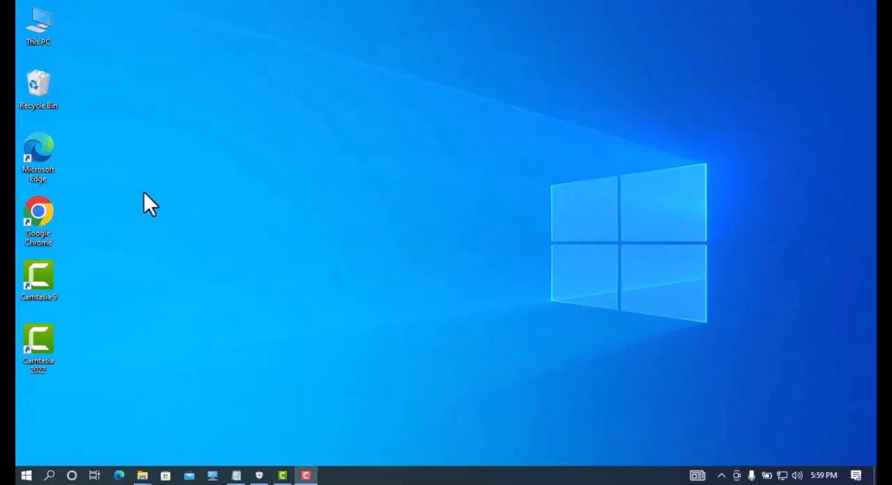
Step: Open Google Chrome in a maximized window and search Google for "android studio download"
double_click(34, 207)
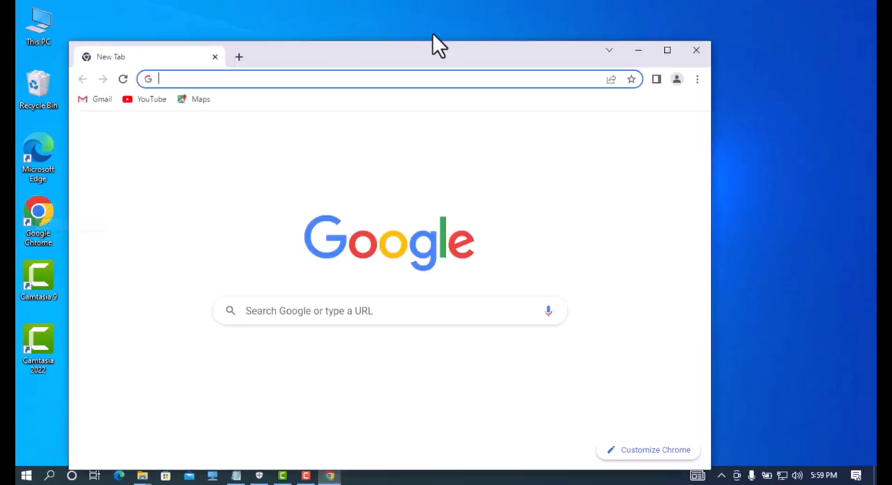
click(666, 53)
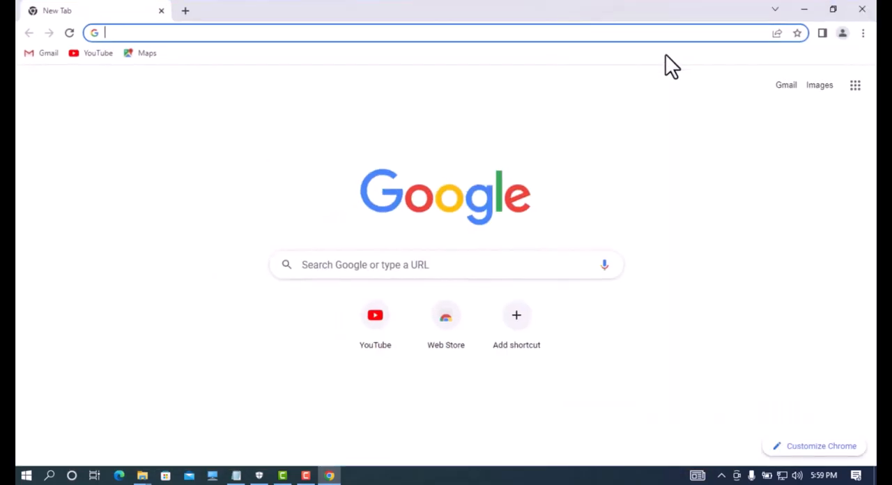
click(355, 262)
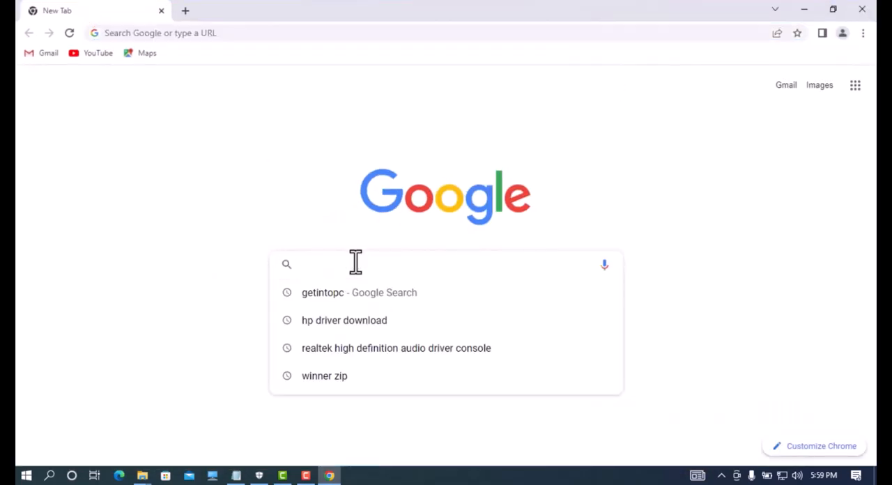
text(andr)
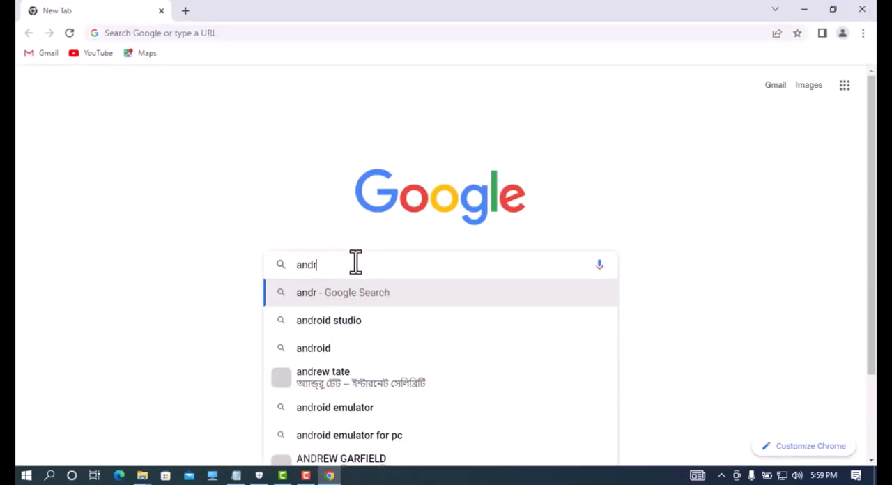
text(oi)
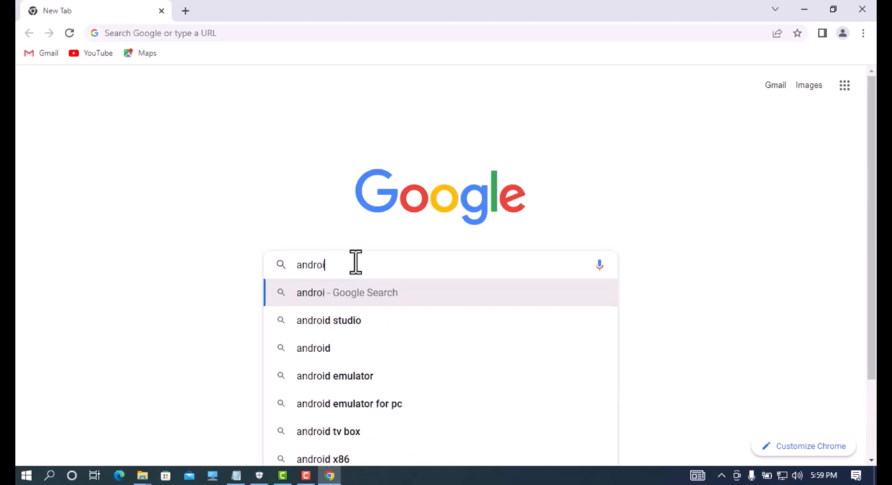
text(d studi)
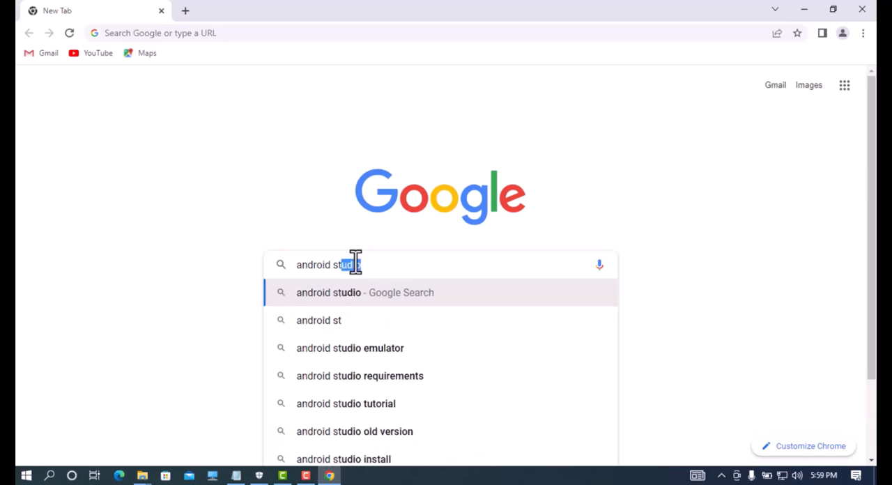
text(o )
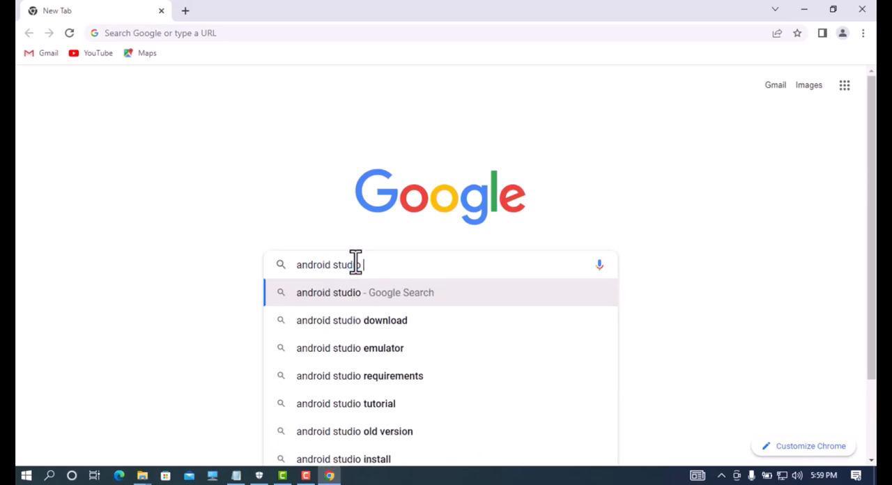
text(down)
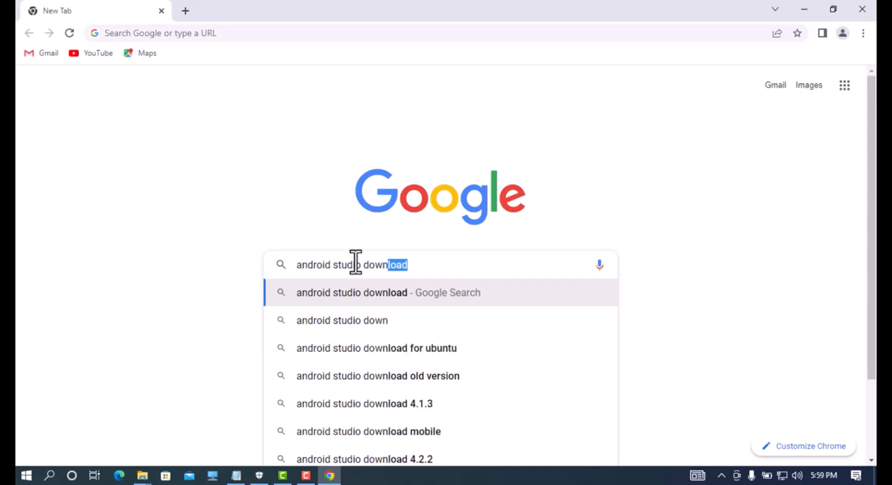
text(load)
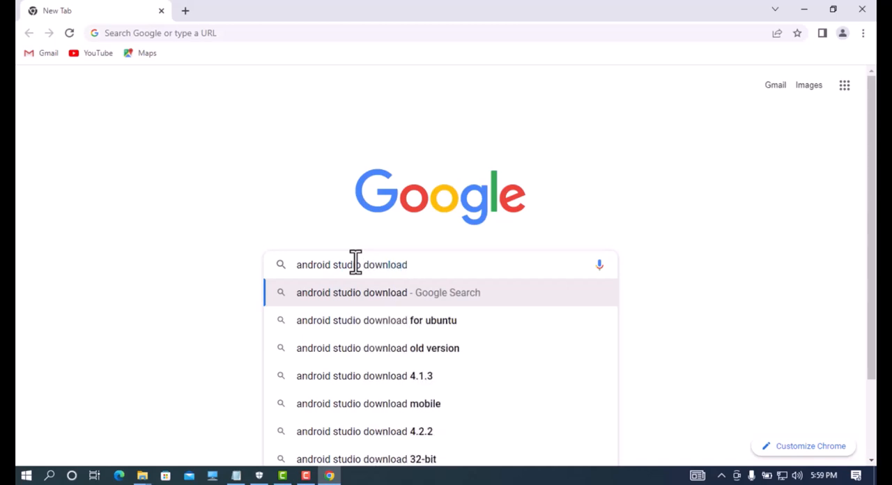
key(Return)
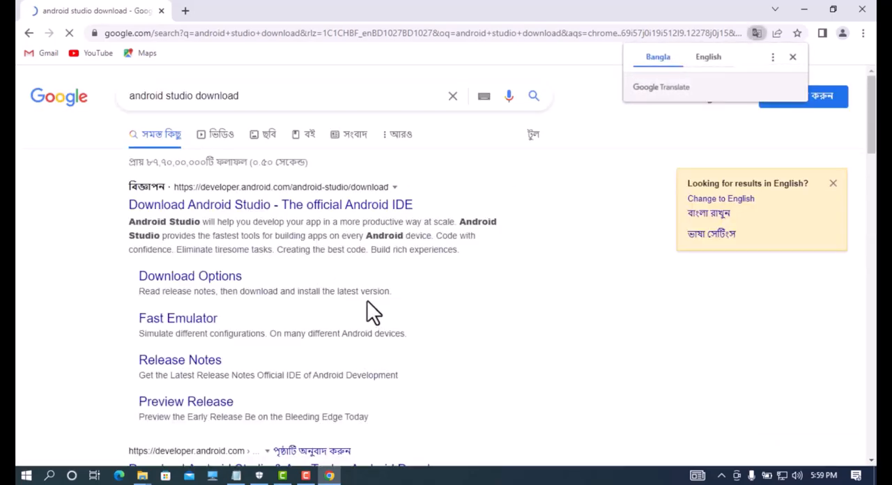
Step: Open the developer.android.com search result "Download Android Studio & App Tools - Android Developers"
scroll(602, 82, down, 2)
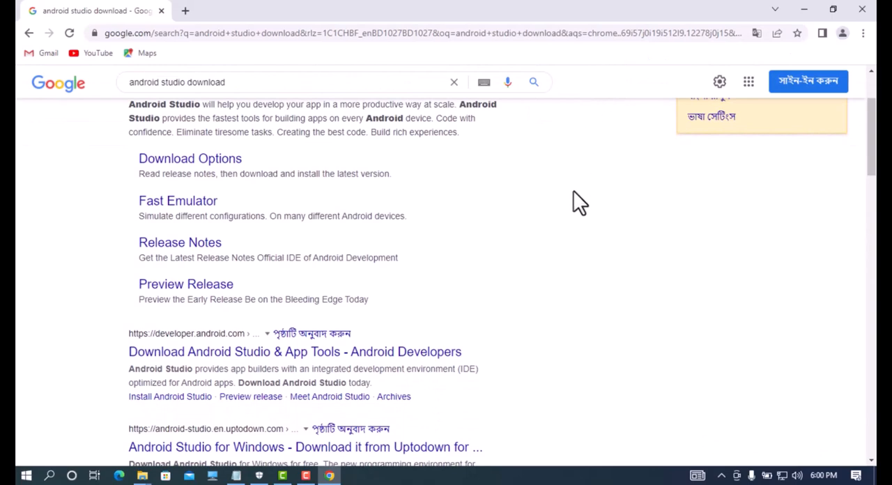
scroll(585, 183, down, 2)
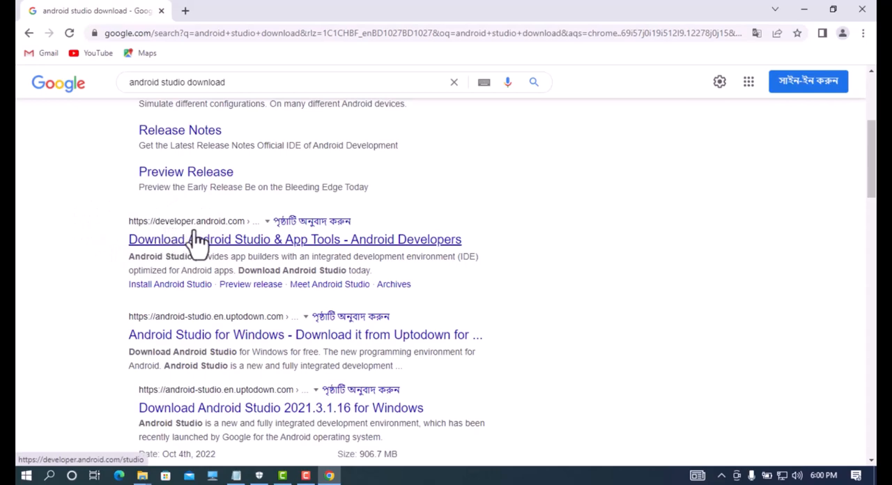
click(229, 245)
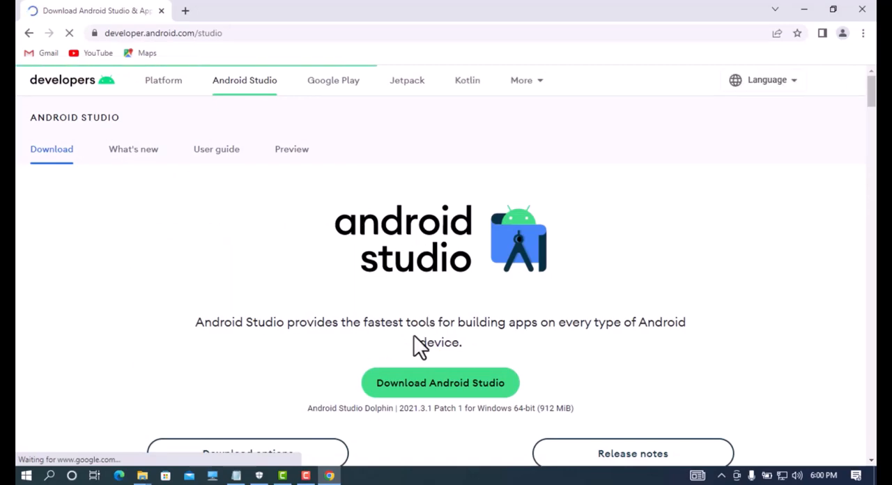
Step: Look through the Android Studio page's feature sections and its table of download packages for each platform
scroll(414, 335, down, 5)
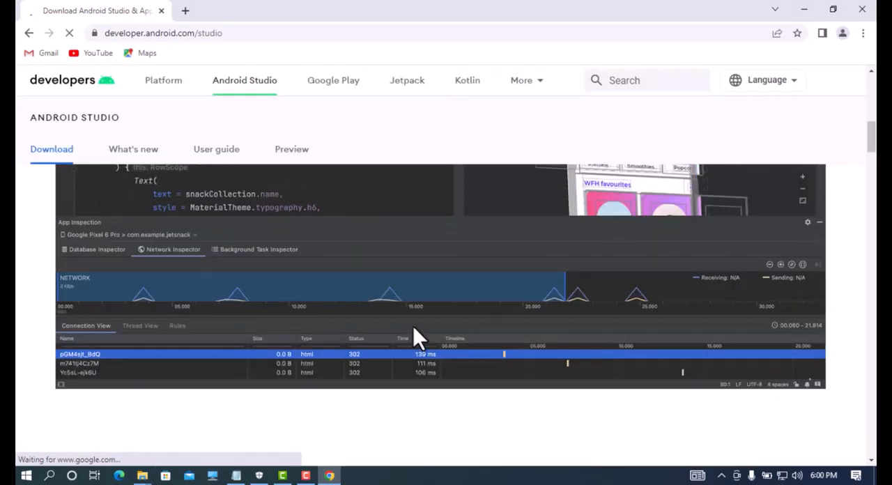
scroll(414, 326, down, 10)
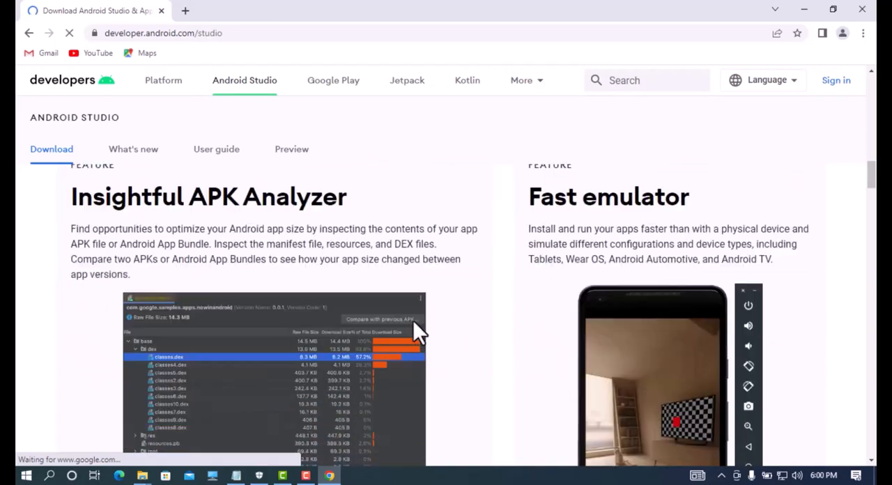
scroll(413, 320, down, 10)
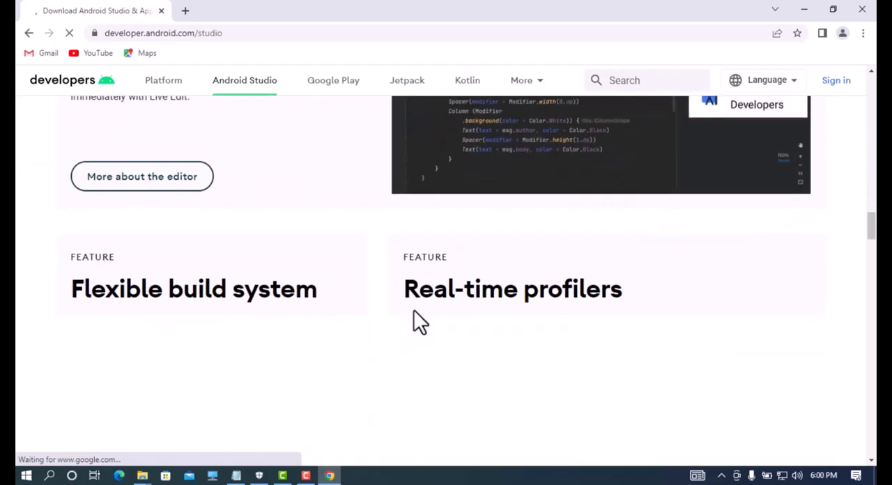
scroll(413, 310, down, 10)
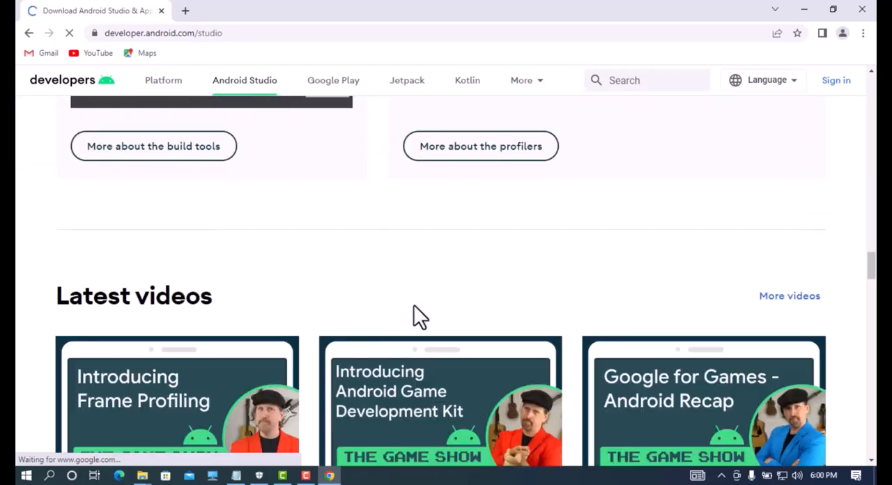
scroll(414, 307, down, 15)
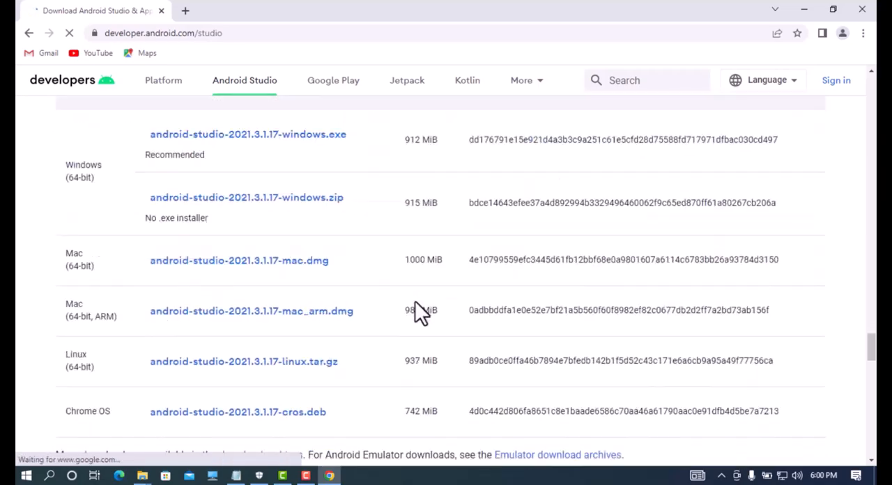
scroll(415, 304, down, 8)
scroll(415, 305, up, 8)
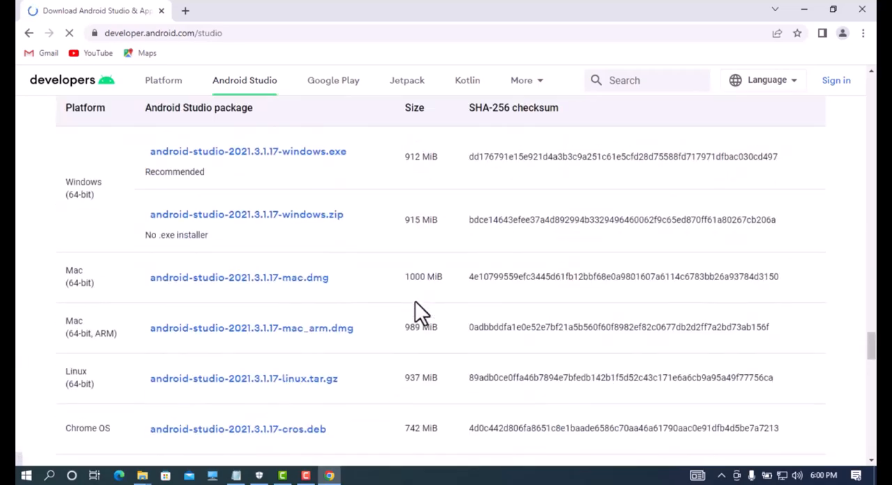
scroll(415, 301, up, 20)
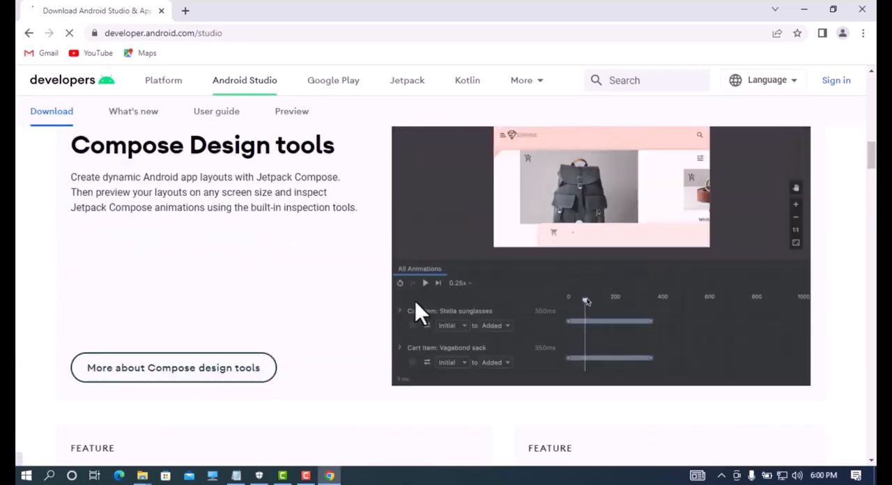
scroll(416, 302, up, 10)
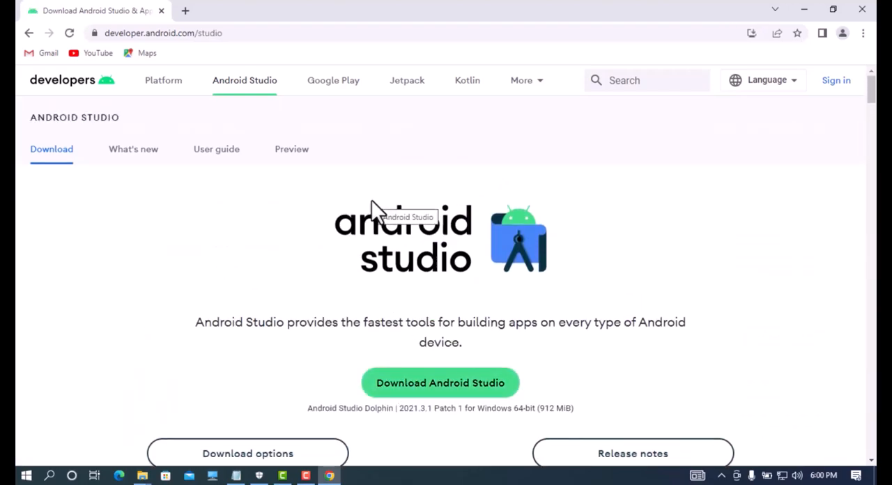
Step: Agree to the Android Studio license terms and download Android Studio Dolphin 2021.3.1 Patch 1 for Windows
click(432, 391)
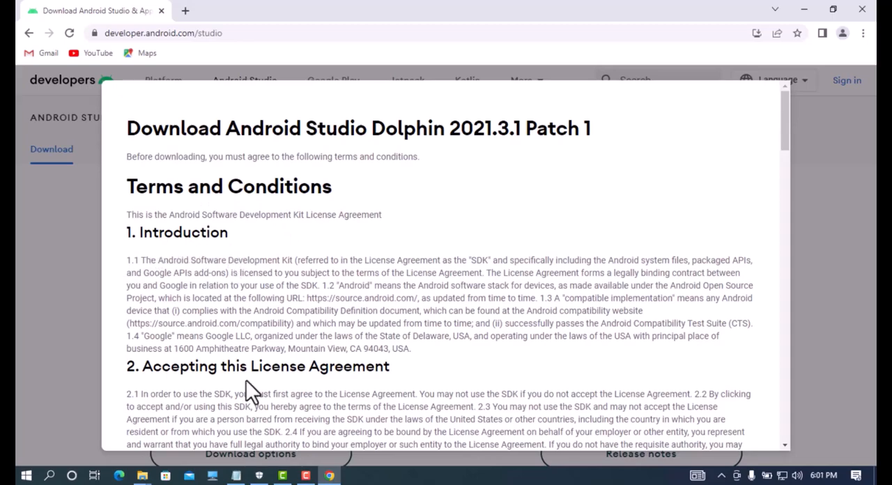
scroll(250, 378, down, 2)
scroll(250, 377, up, 2)
scroll(319, 315, down, 2)
scroll(320, 317, down, 2)
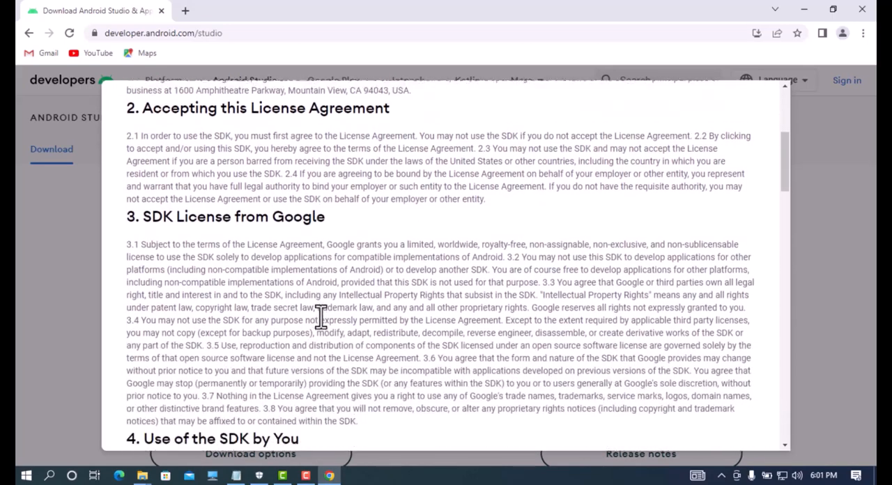
scroll(319, 314, down, 15)
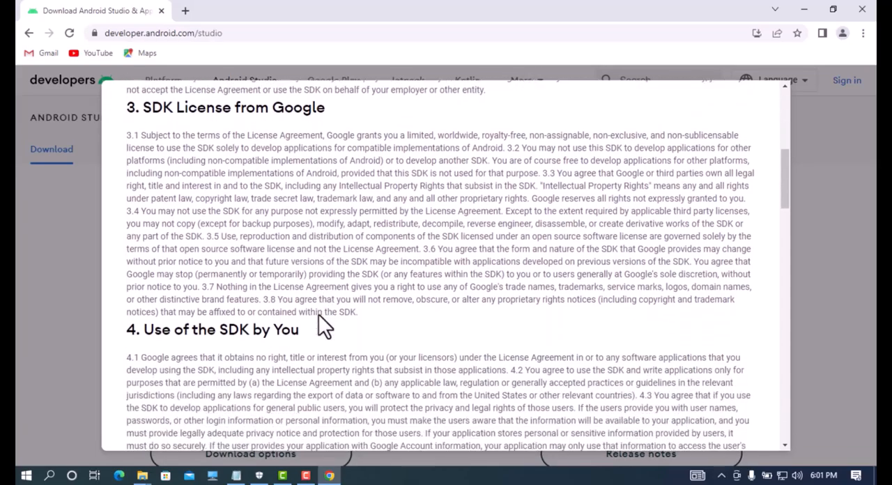
scroll(319, 310, down, 12)
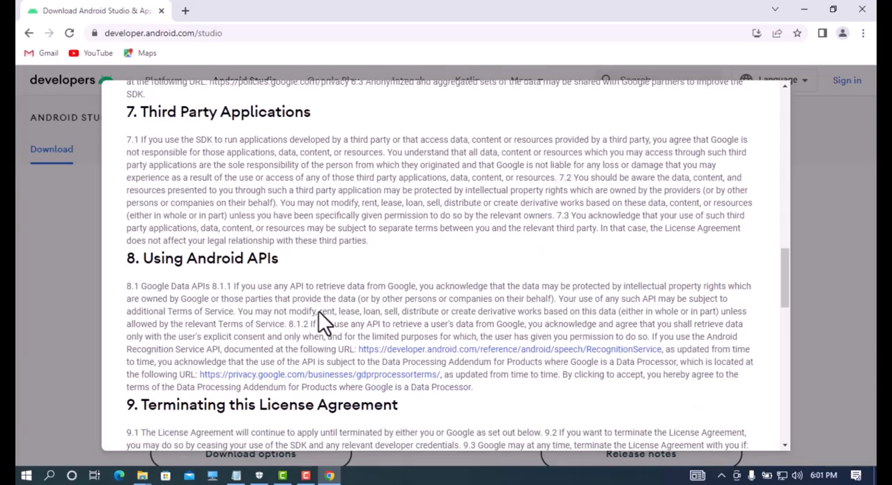
scroll(321, 301, down, 3)
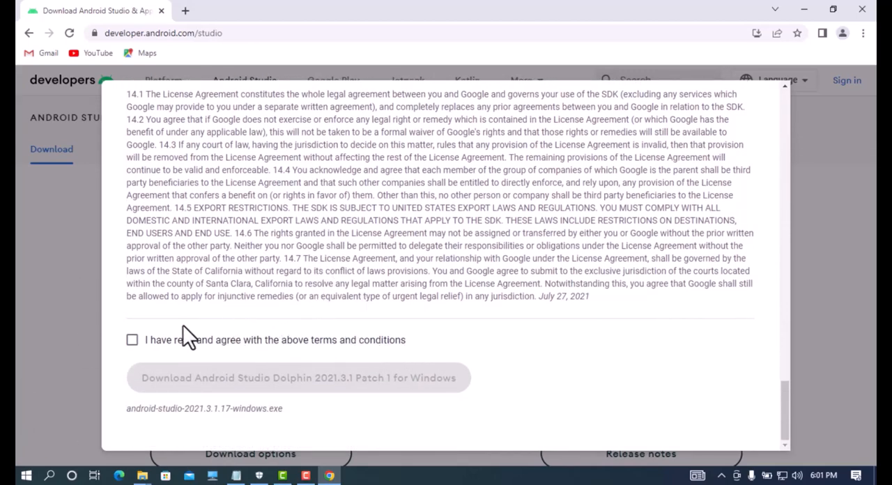
click(132, 341)
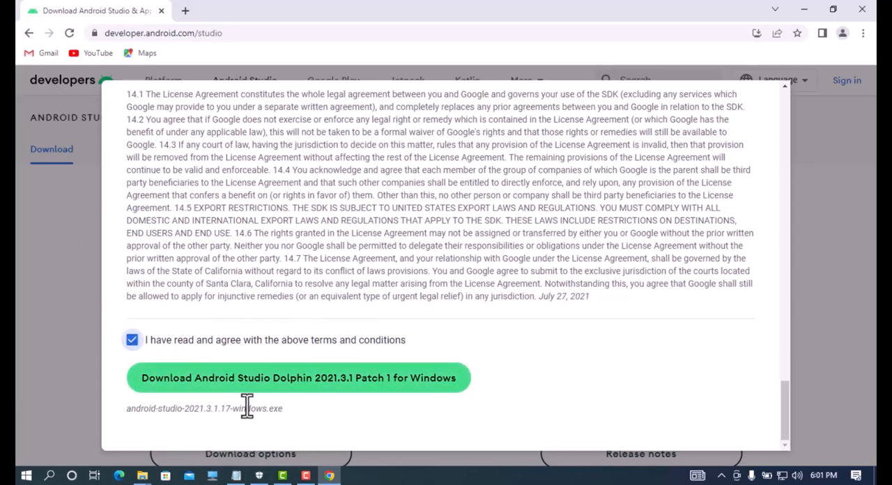
click(269, 391)
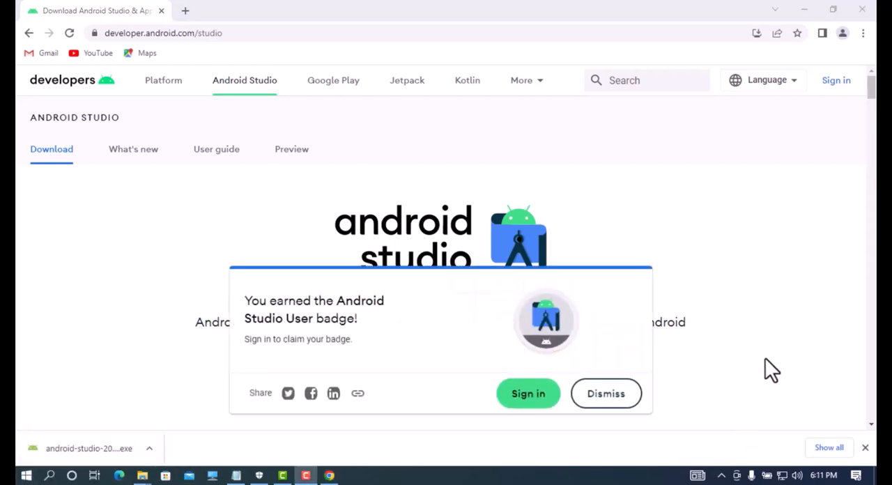
Step: Show the downloaded Android Studio installer in its folder and run android-studio-2021.3.1.17-windows as administrator
click(149, 449)
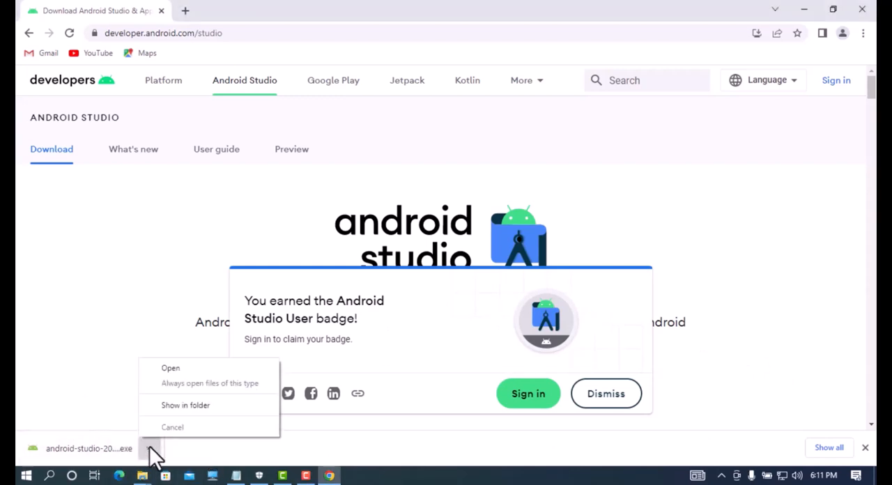
click(196, 407)
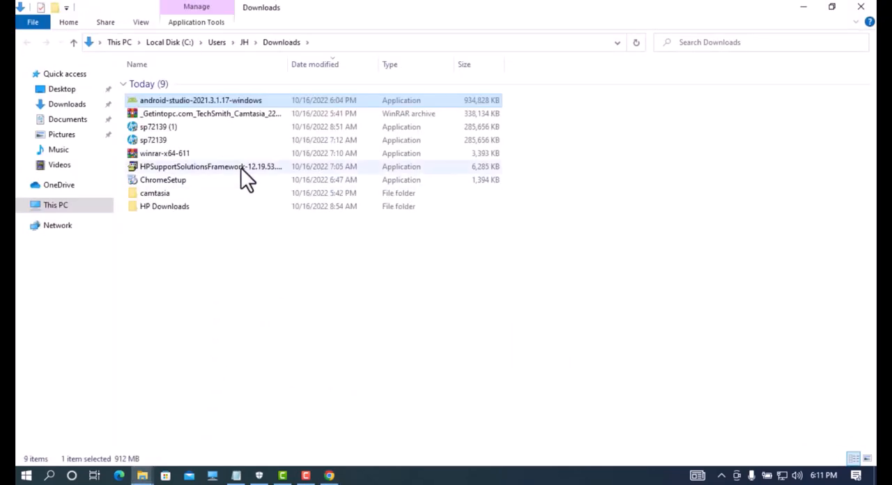
right_click(219, 100)
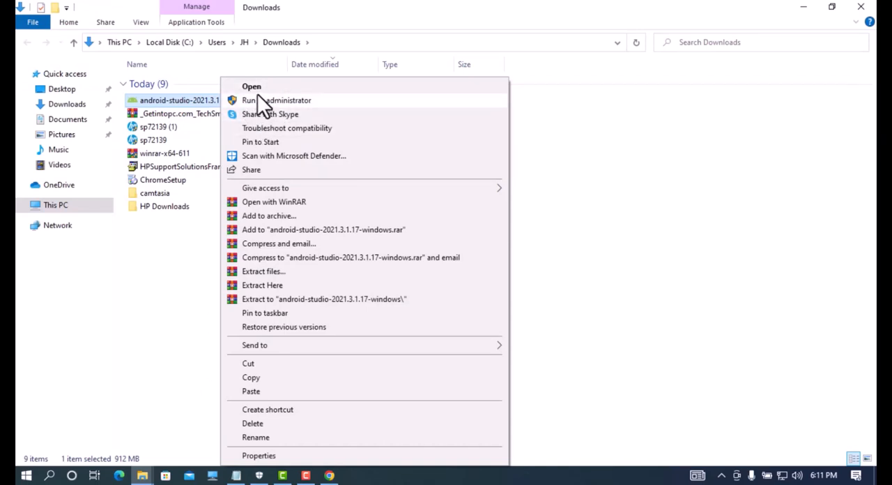
click(257, 100)
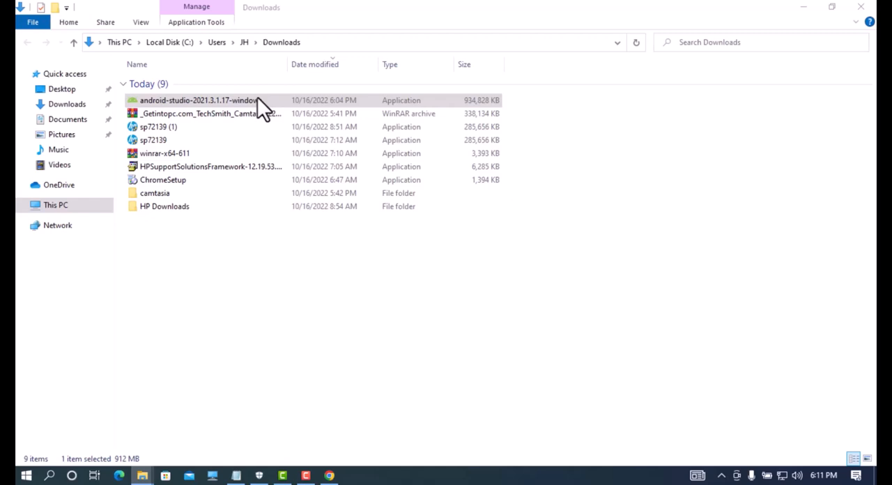
double_click(257, 99)
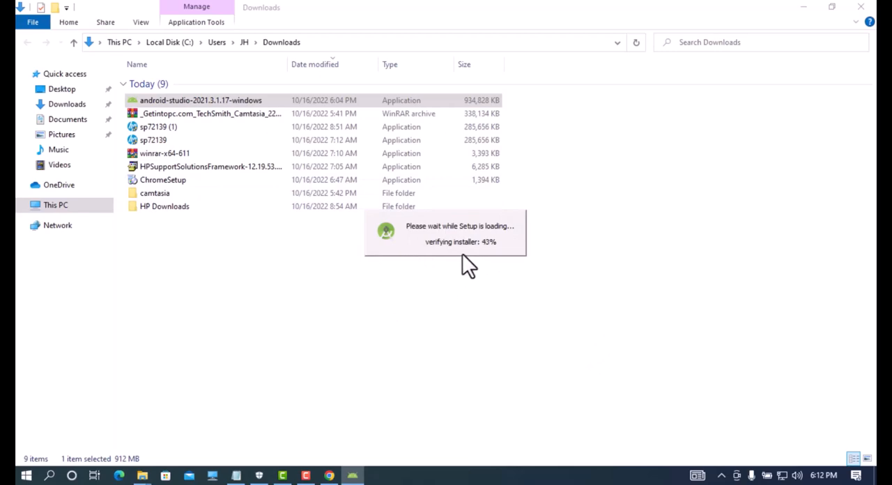
Step: Minimize the Downloads folder and browser windows while the Android Studio installer loads
click(811, 4)
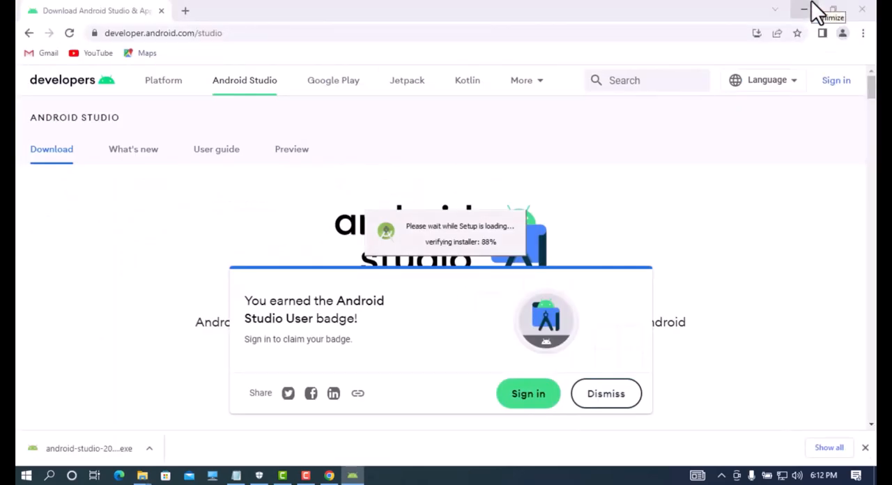
click(811, 5)
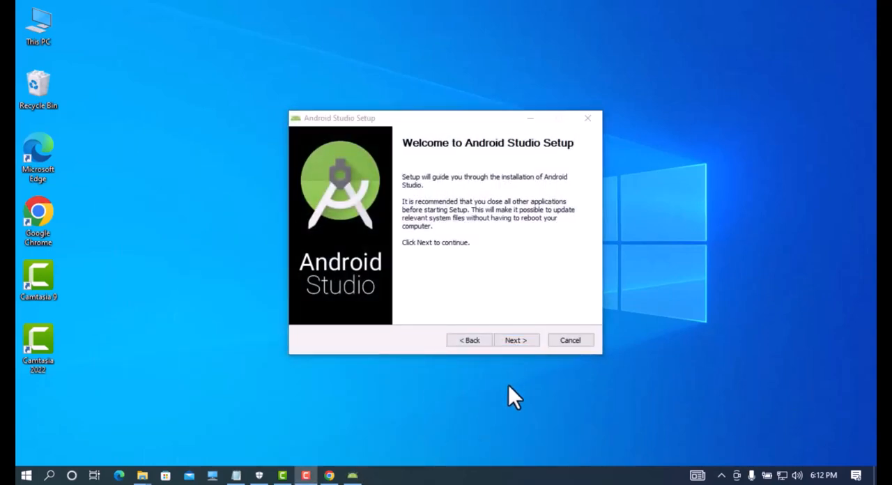
Step: Exclude the Android Virtual Device component and install Android Studio in C:\Program Files\Android\Android Studio with the Android Studio Start menu folder
click(528, 338)
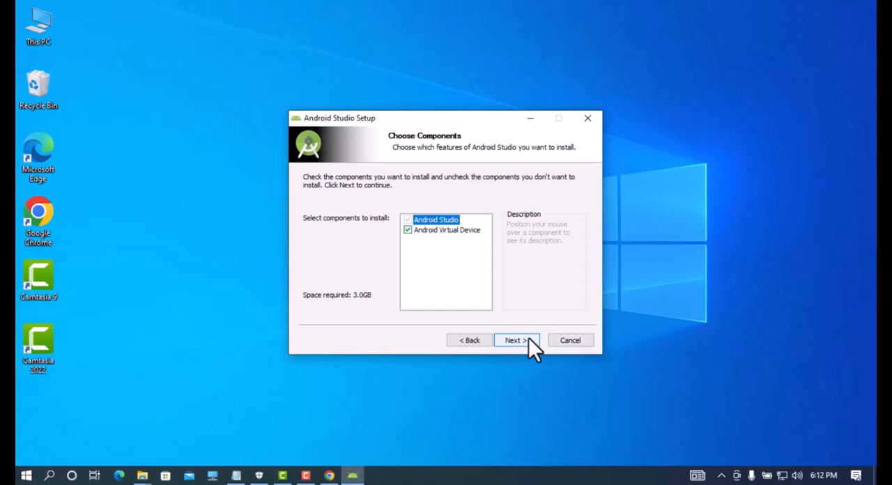
click(408, 230)
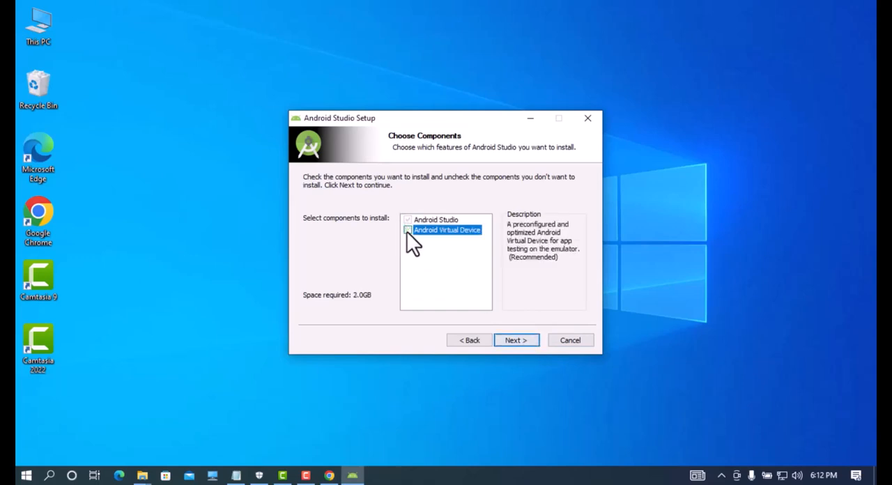
click(516, 340)
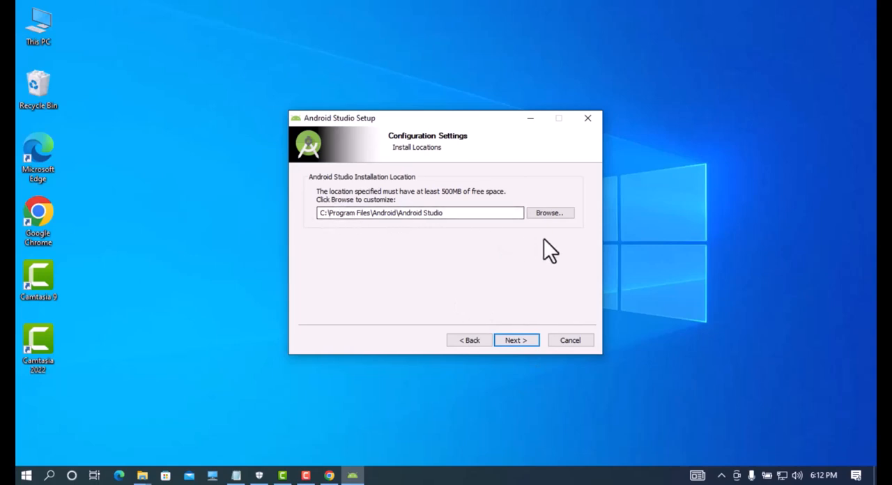
click(518, 340)
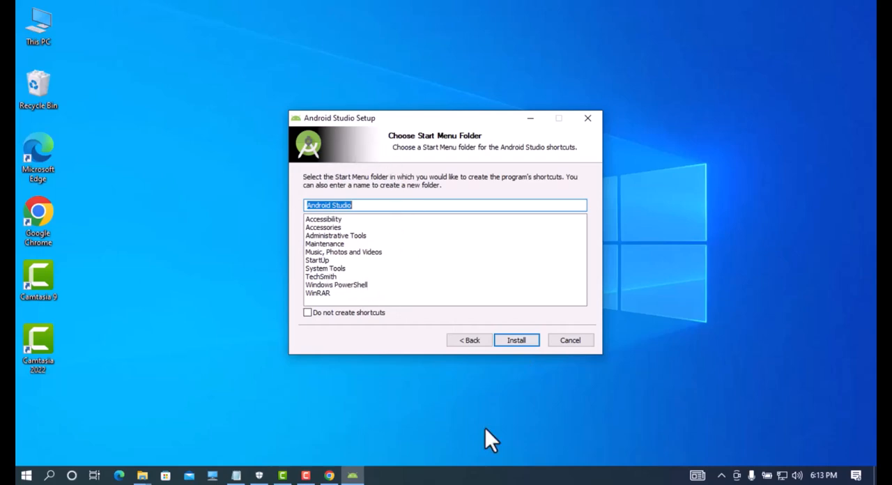
click(516, 341)
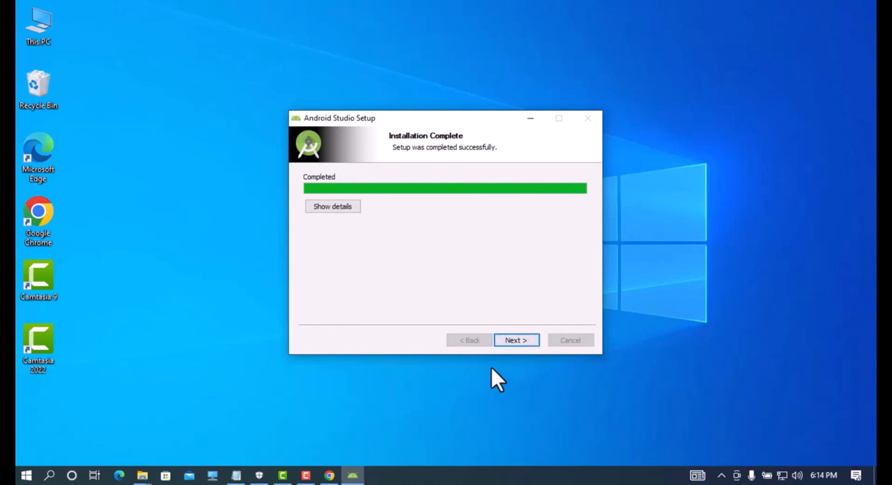
Step: Complete the installer with Start Android Studio enabled and choose not to import settings
click(512, 340)
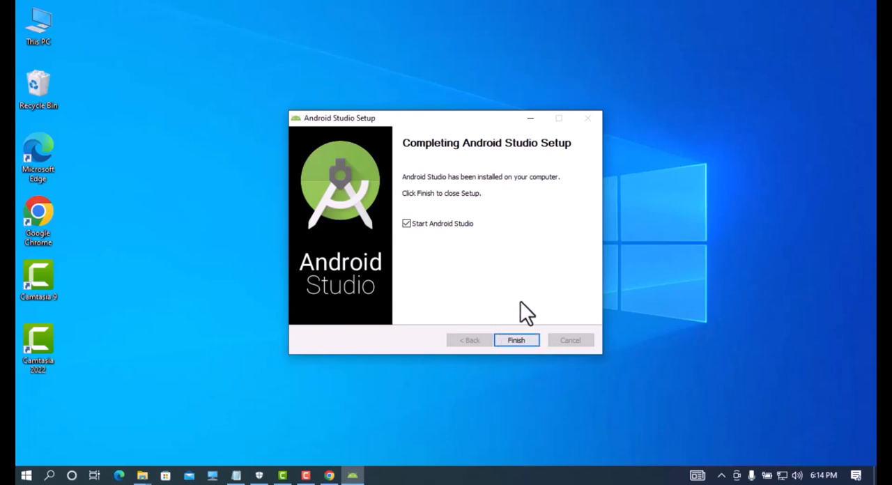
click(508, 340)
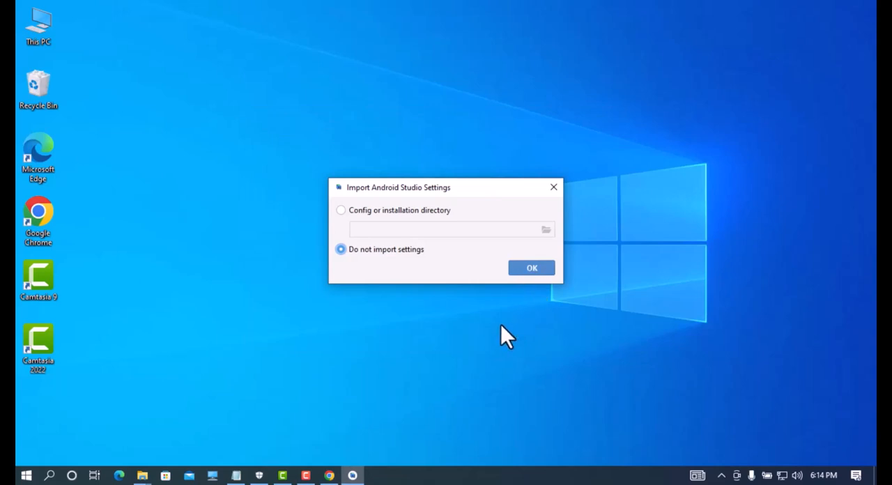
click(538, 270)
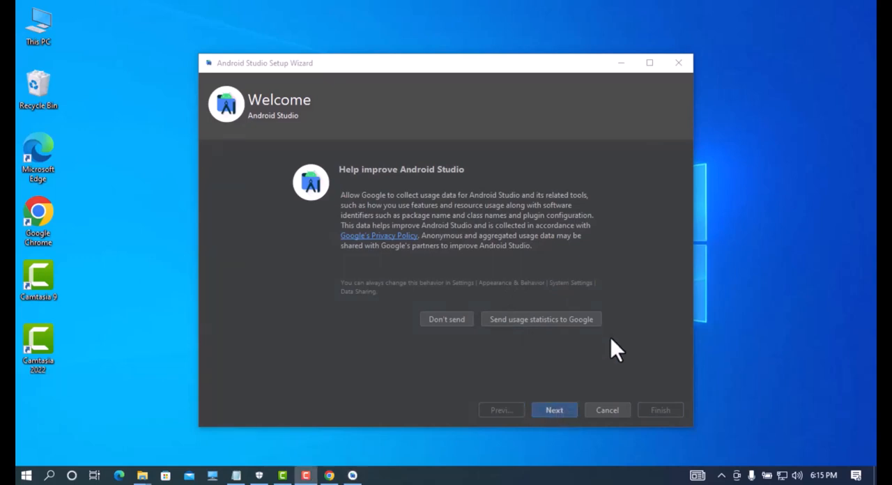
Step: Decline sending usage statistics to Google and choose the Standard setup type in the Android Studio Setup Wizard
click(447, 319)
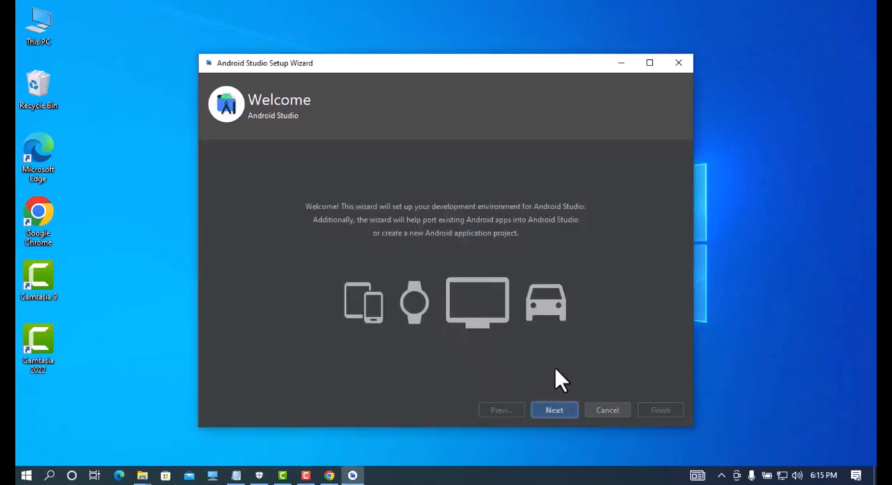
click(555, 404)
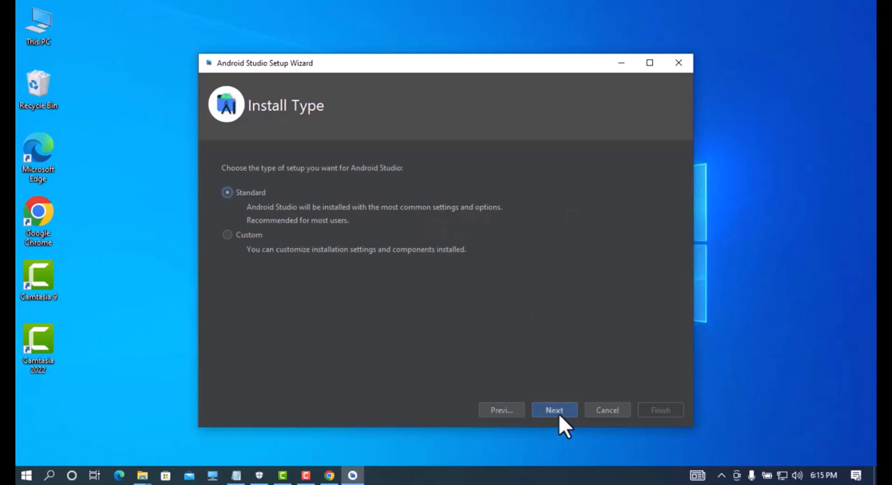
click(559, 414)
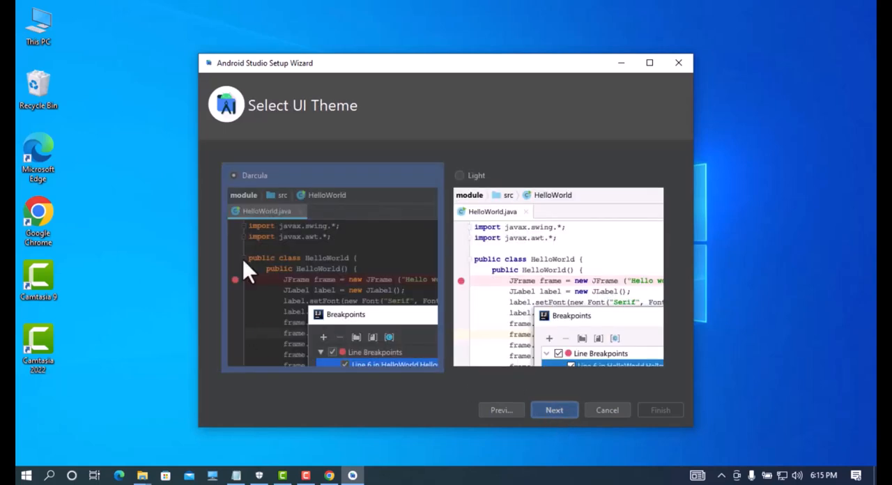
Step: Preview the Light UI theme and select Darcula as the theme for Android Studio
click(533, 225)
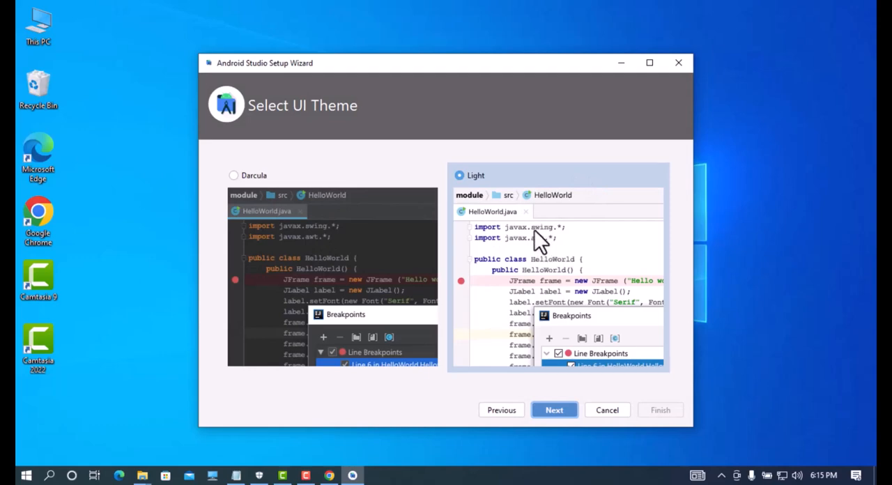
click(361, 225)
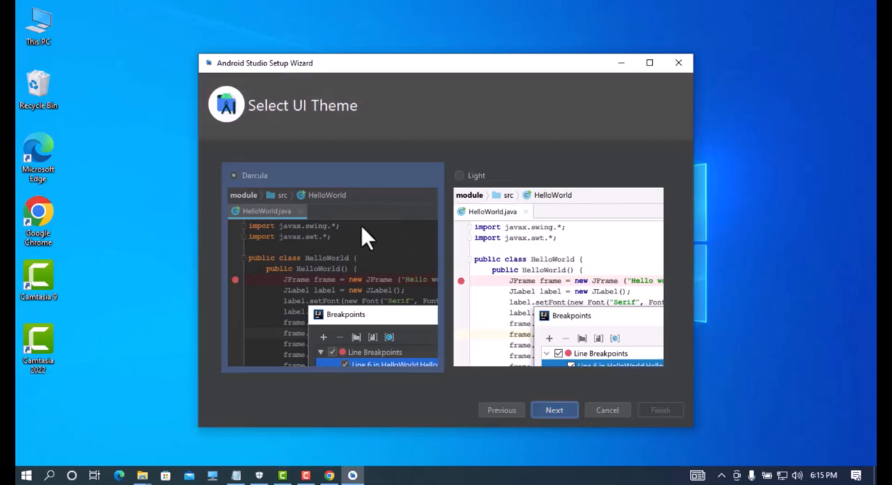
click(545, 412)
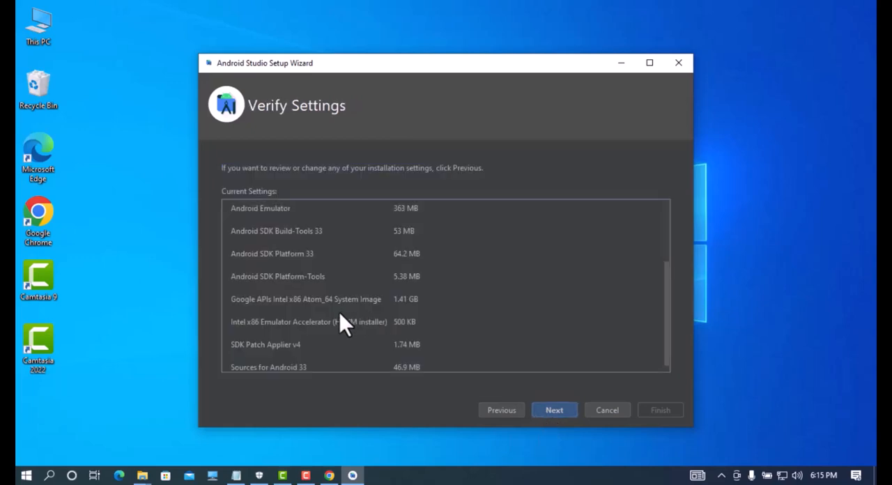
Step: Review the setup type, folders and SDK components in the current settings and proceed to the license agreements
scroll(340, 313, down, 1)
scroll(339, 313, up, 5)
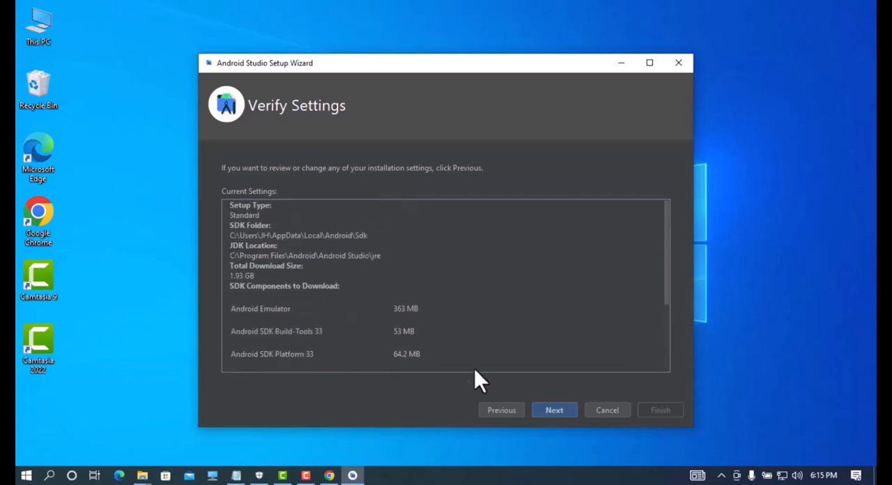
click(549, 413)
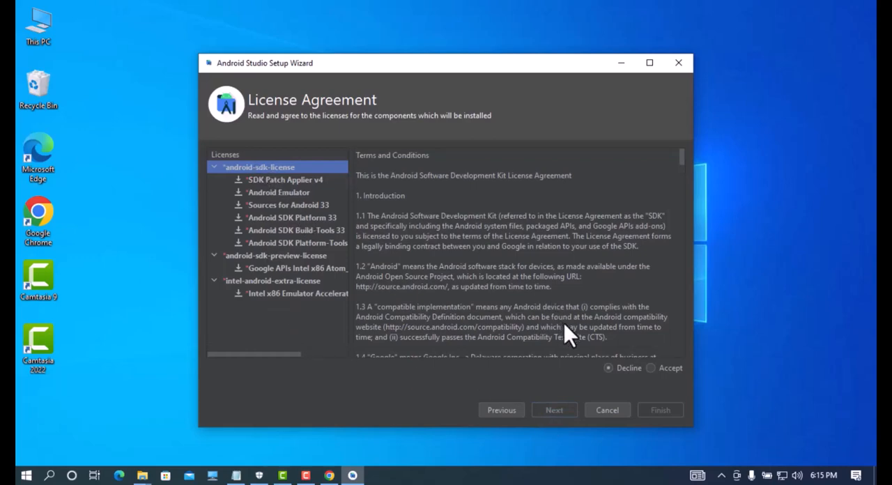
Step: Accept the android-sdk, android-sdk-preview and intel-android-extra licenses and start the component download with its details shown
key(F9)
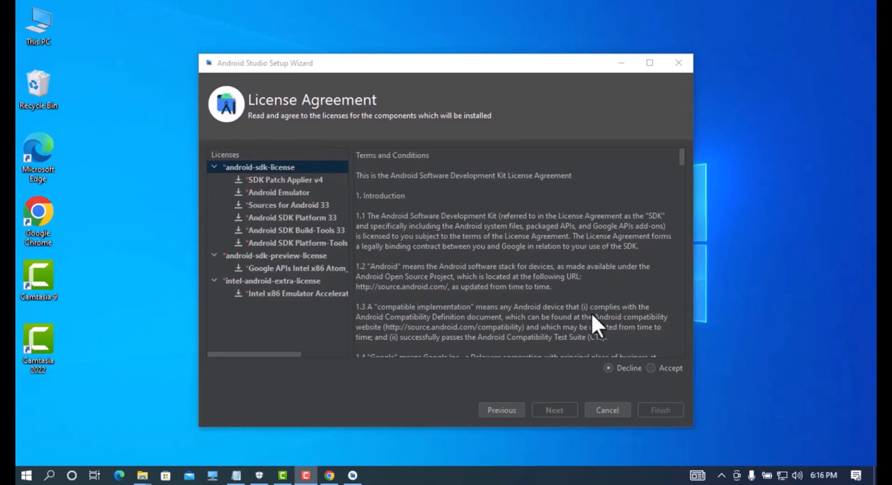
click(647, 369)
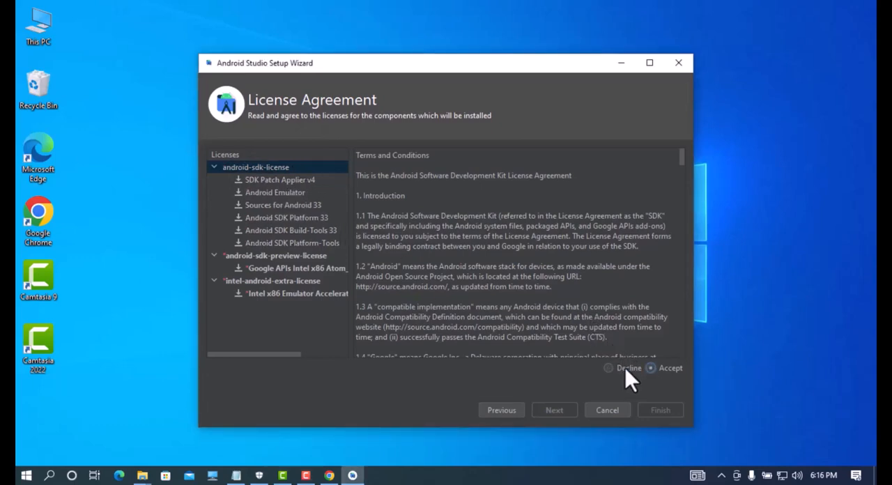
click(237, 256)
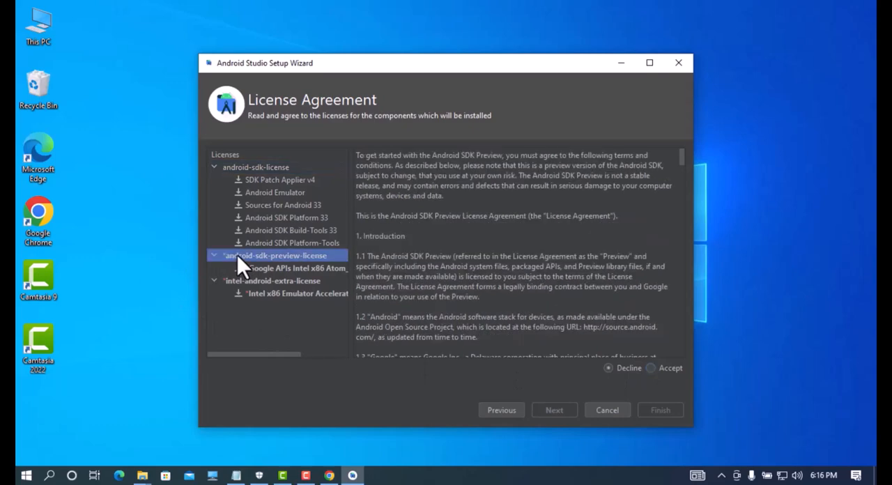
click(650, 368)
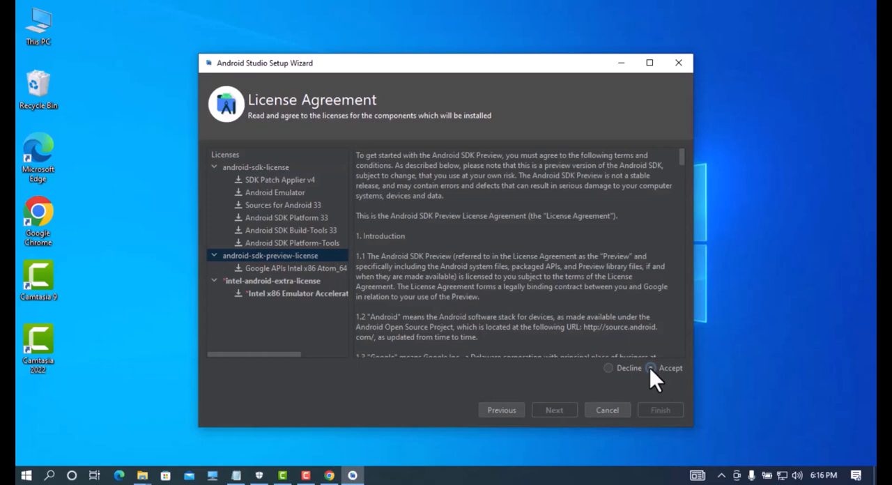
click(252, 281)
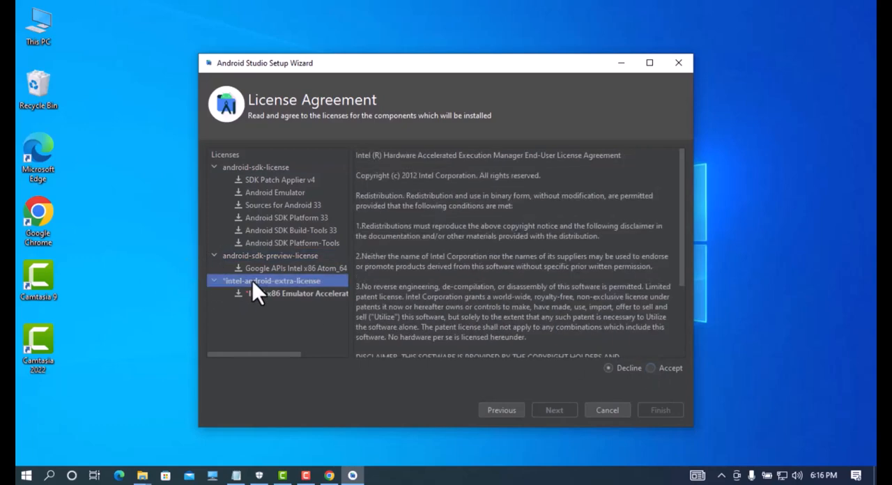
click(650, 368)
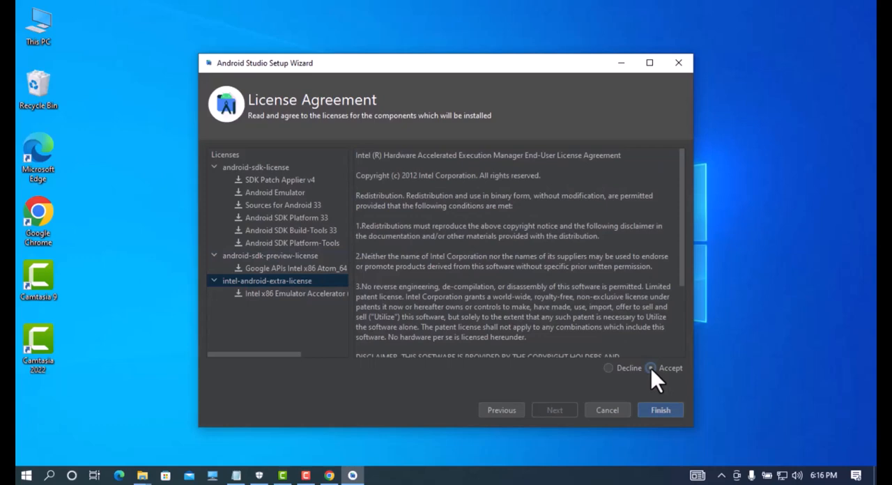
click(658, 410)
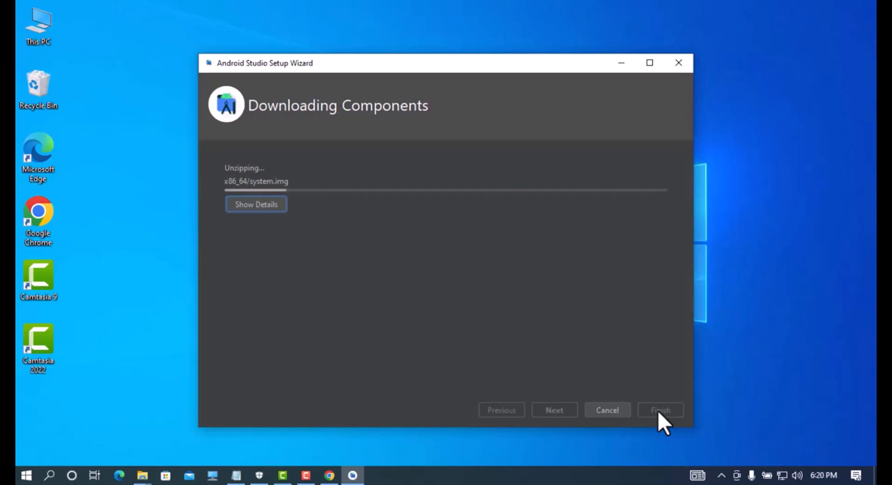
click(267, 207)
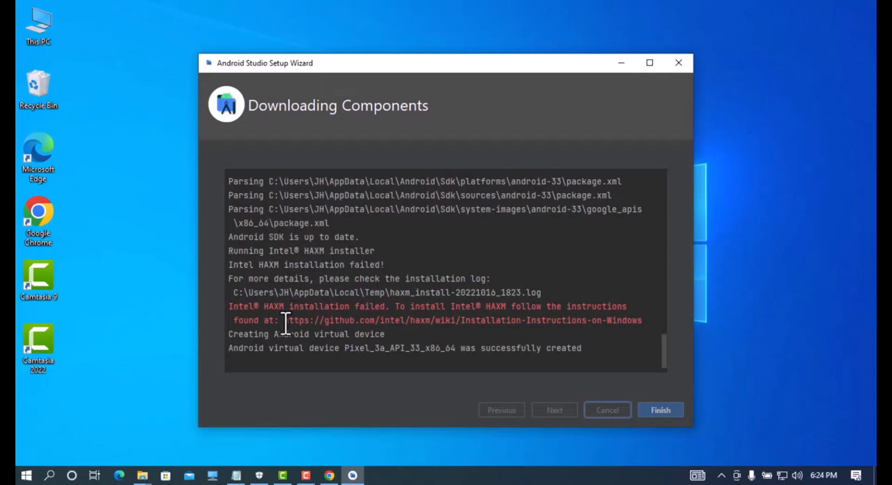
Step: Try copying the Intel HAXM installation instructions link from the setup log into a new Notepad document
drag(284, 320, 648, 324)
key(ctrl+c)
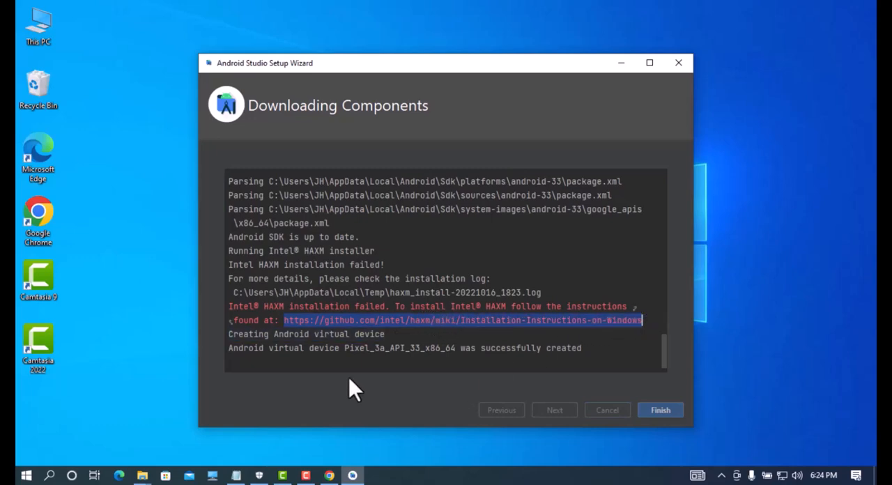
click(49, 476)
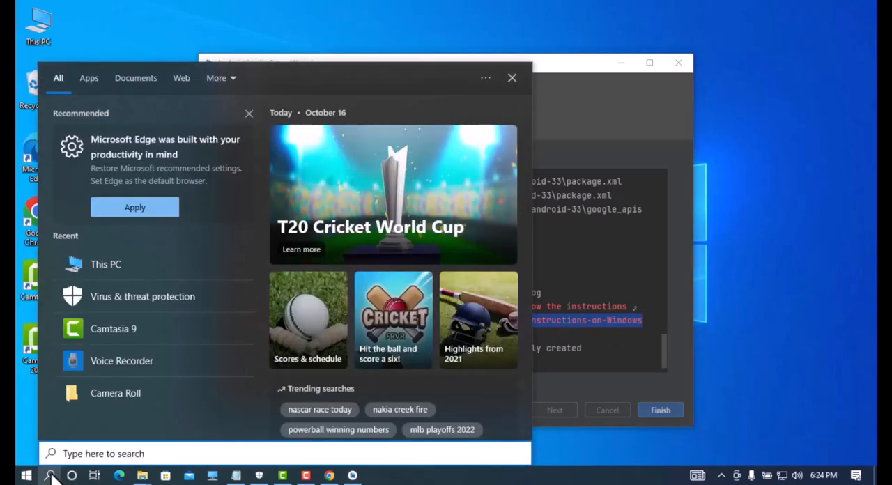
text(not)
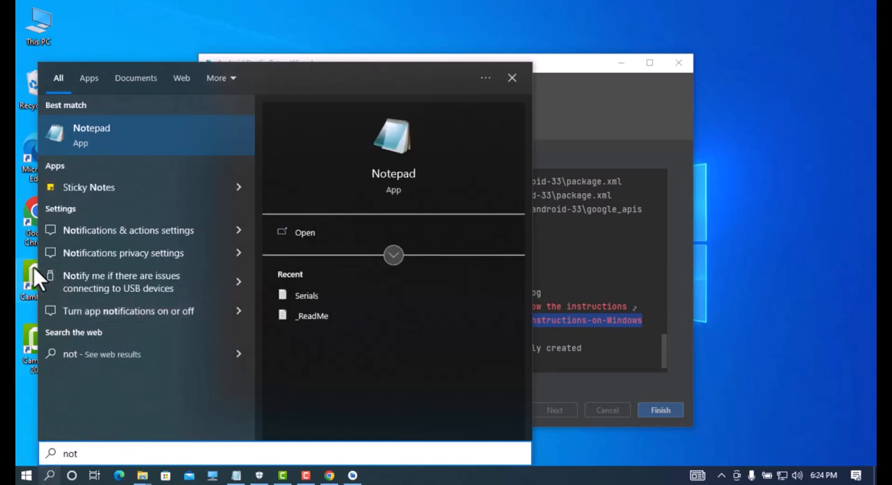
click(283, 230)
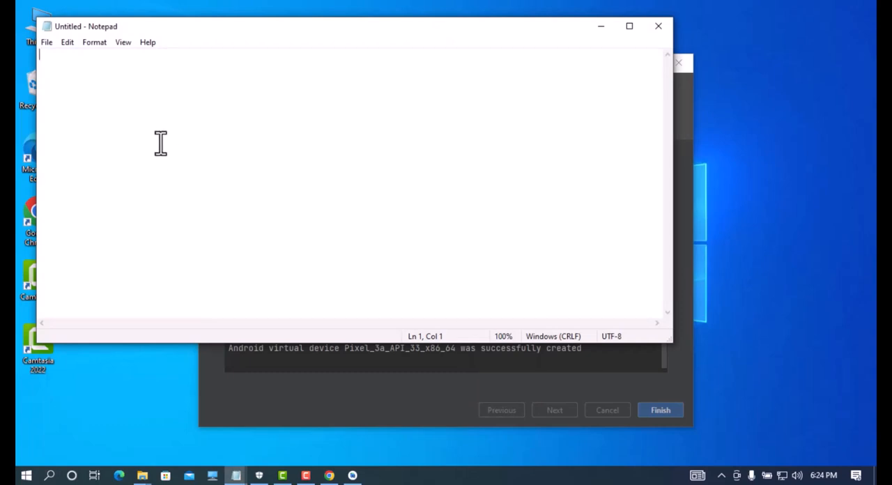
key(ctrl+v)
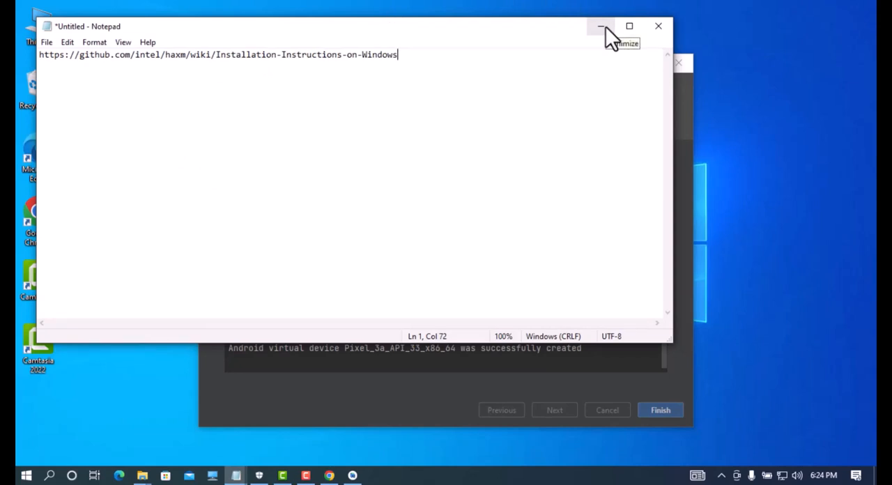
key(ctrl+z)
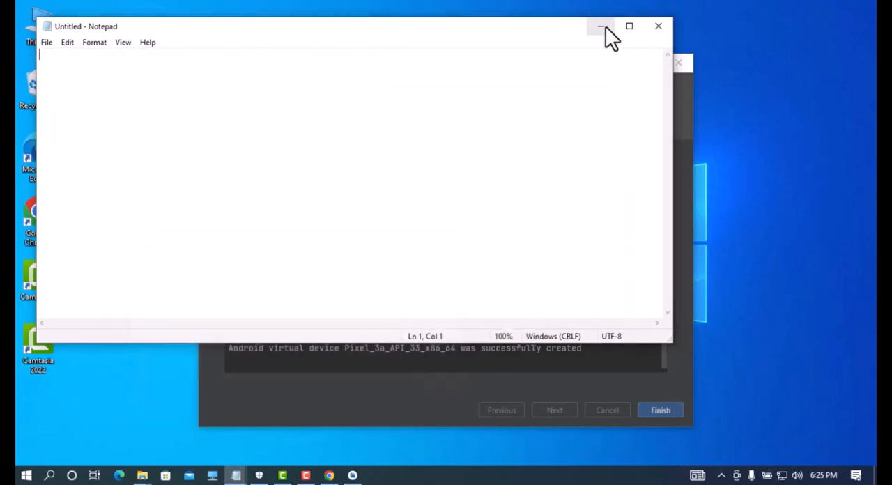
click(660, 26)
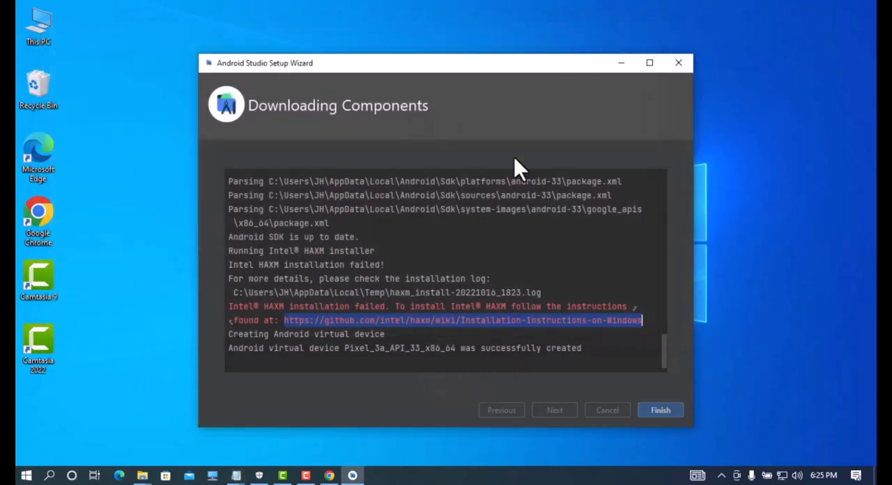
Step: Finish the setup wizard and start a new phone and tablet project from the Empty Activity template
click(673, 410)
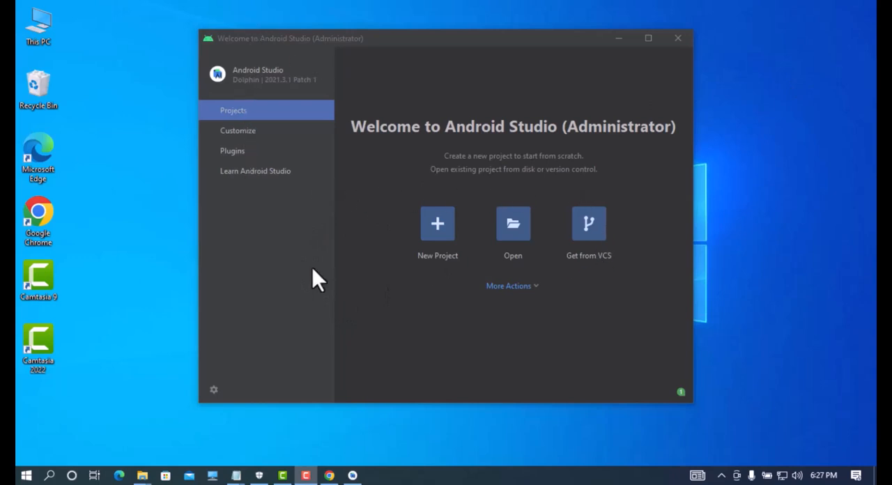
click(438, 235)
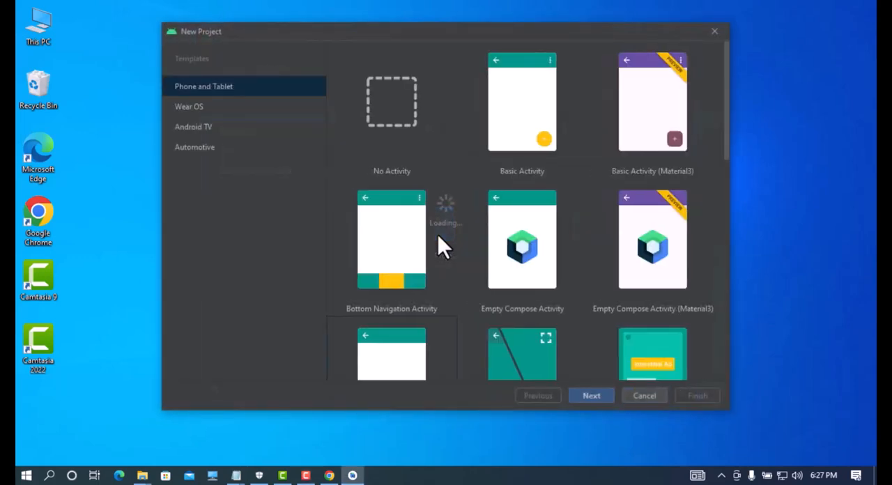
scroll(397, 277, down, 4)
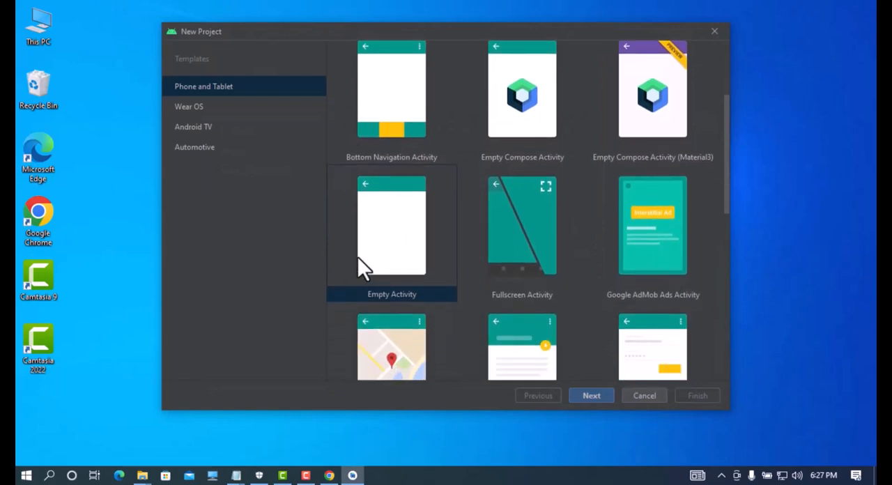
click(398, 195)
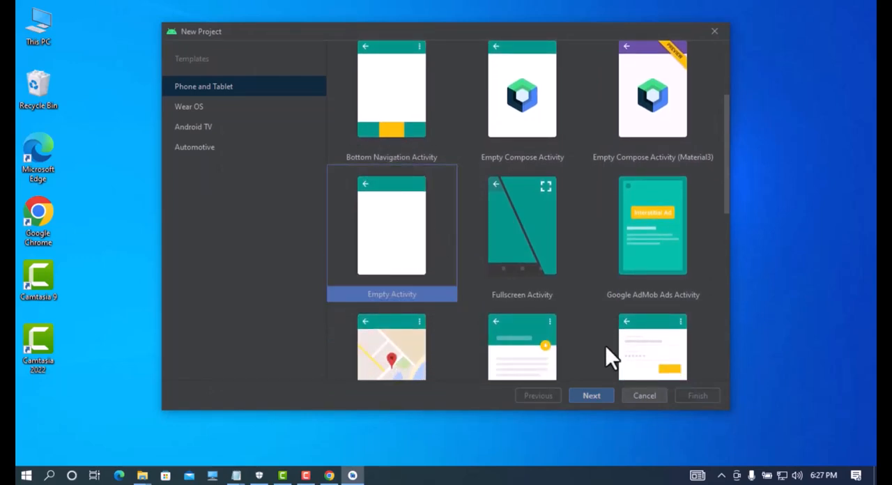
click(593, 394)
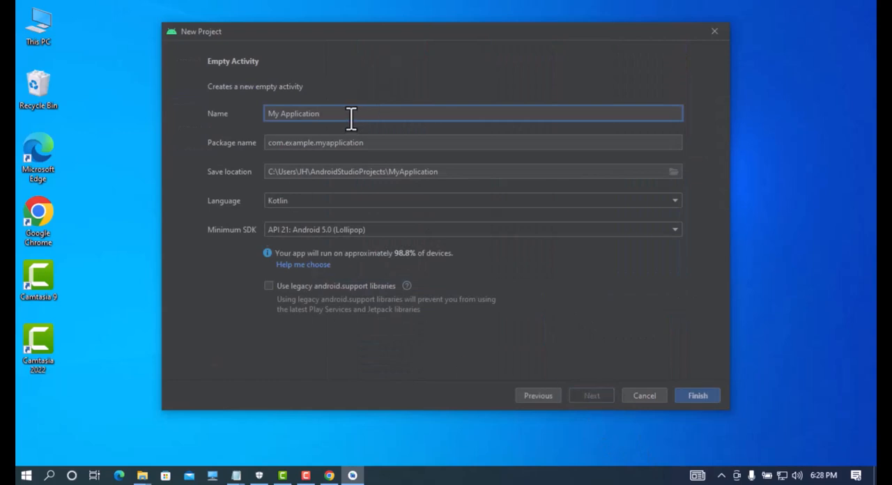
Step: Name the new project FirstApp
key(BackSpace)
key(BackSpace)
key(BackSpace)
key(BackSpace)
key(BackSpace)
key(BackSpace)
key(BackSpace)
key(BackSpace)
key(BackSpace)
key(BackSpace)
key(BackSpace)
key(BackSpace)
key(BackSpace)
key(BackSpace)
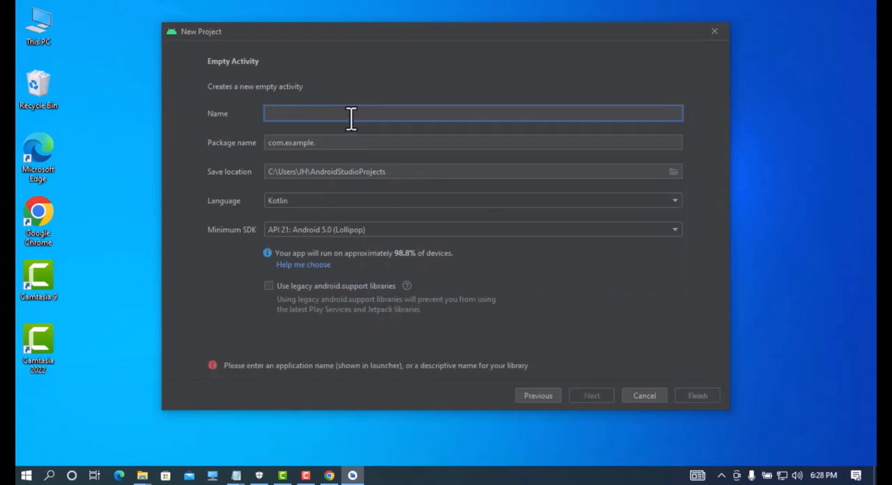
text(First)
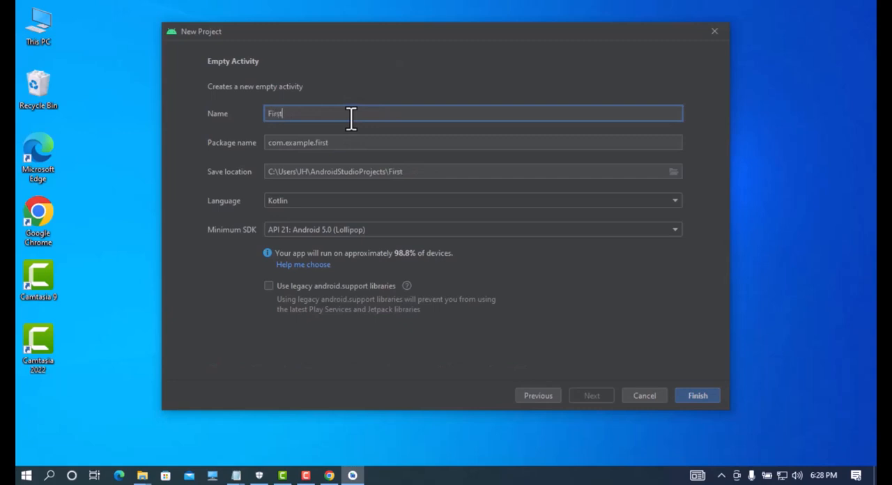
text(App)
Step: Replace the "example" segment of the package name with the developer's first name
click(316, 142)
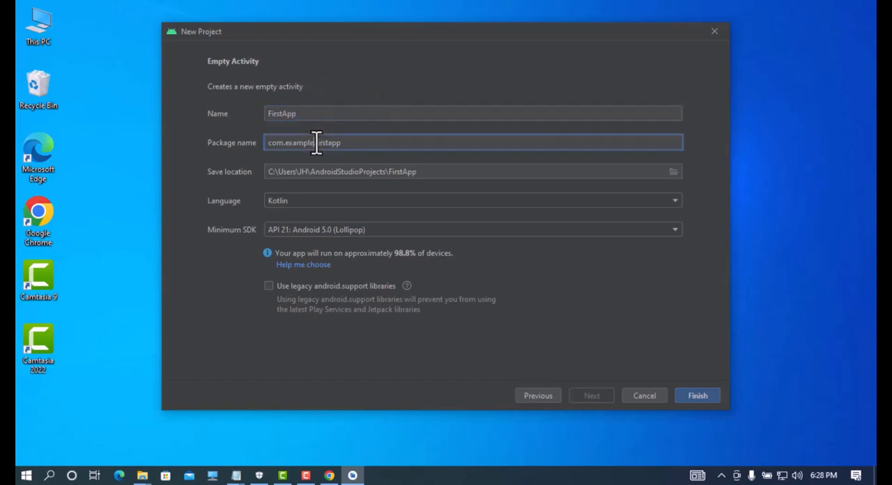
key(BackSpace)
key(BackSpace)
key(BackSpace)
key(BackSpace)
key(BackSpace)
key(BackSpace)
key(BackSpace)
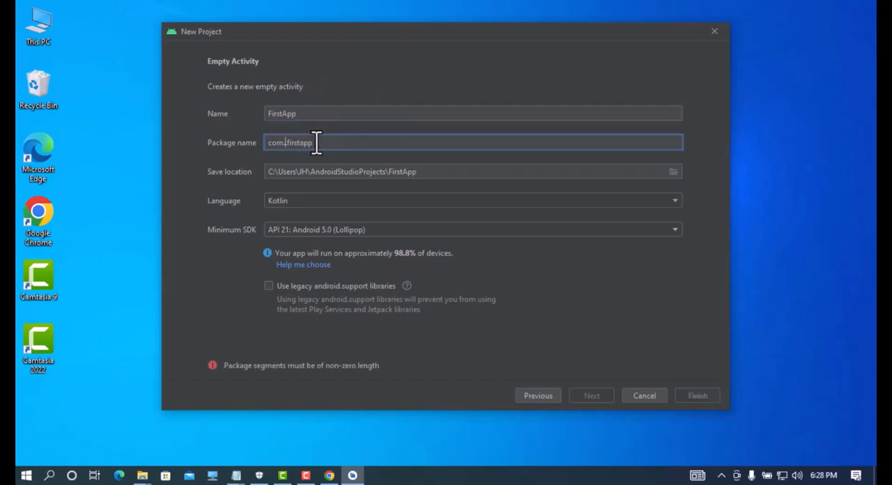
text(jannat)
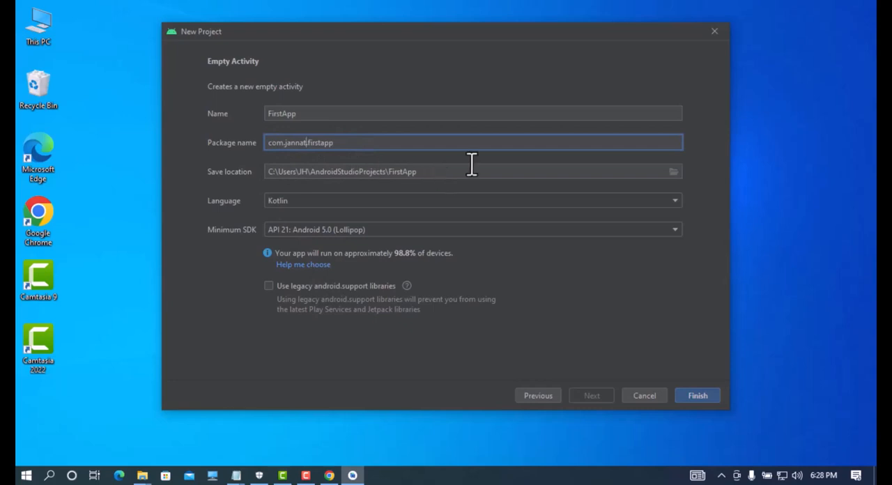
Step: Check the save location's folder chooser without changing the path, and set the project language to Java
click(674, 171)
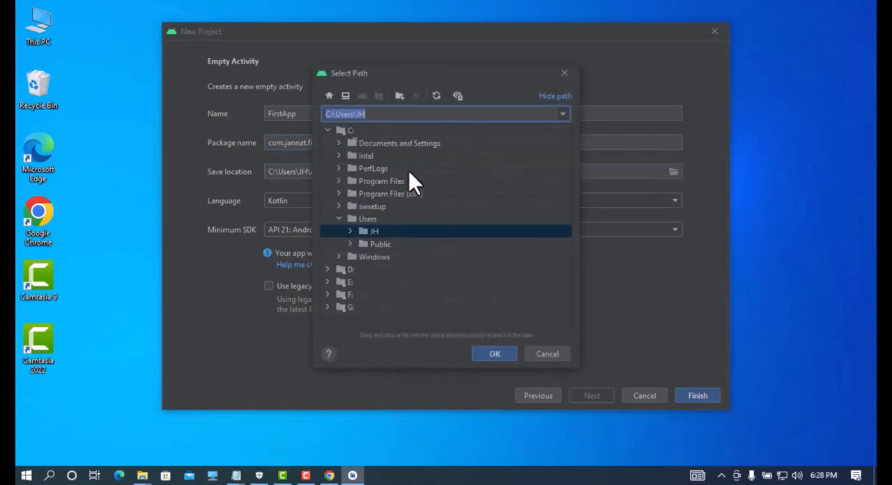
click(541, 356)
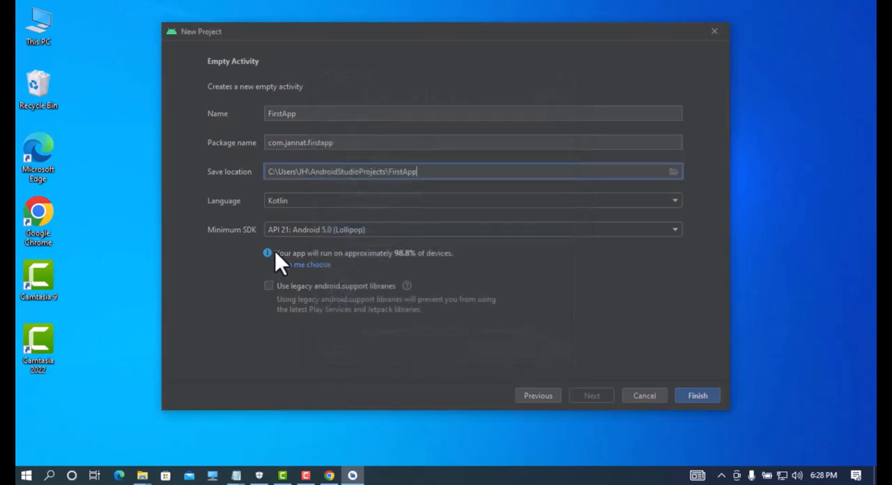
click(300, 200)
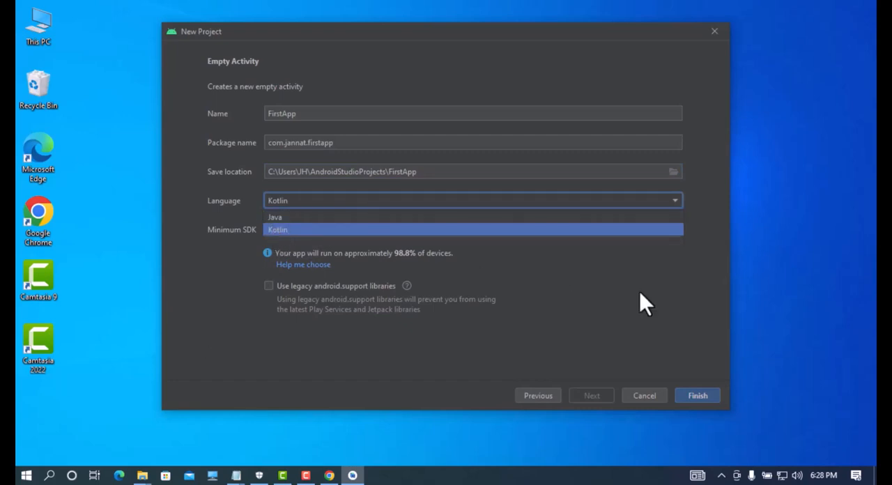
click(223, 256)
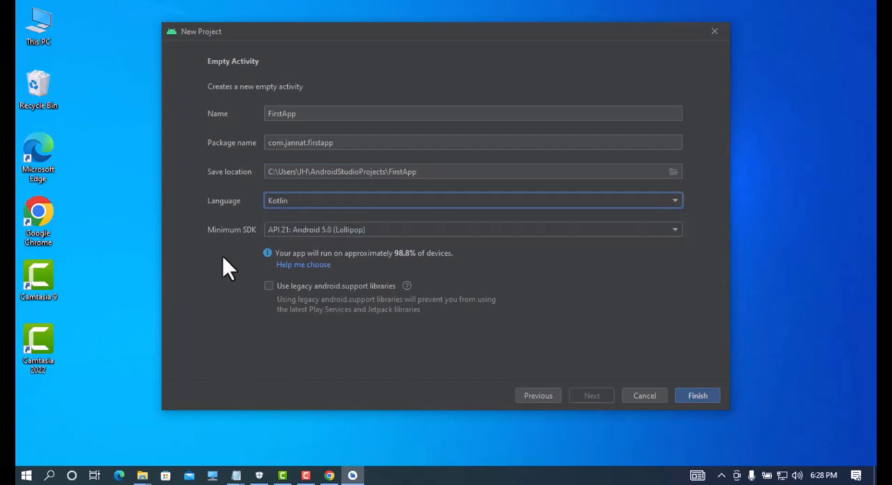
click(295, 207)
click(297, 201)
click(296, 199)
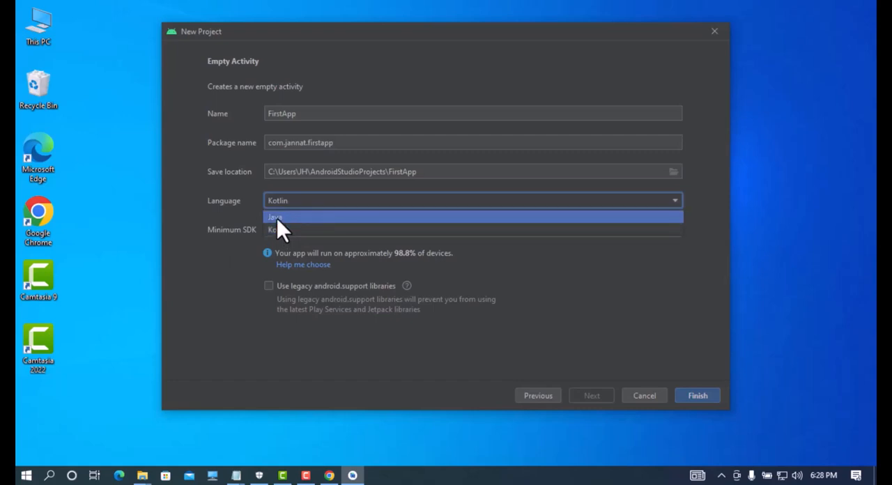
click(276, 218)
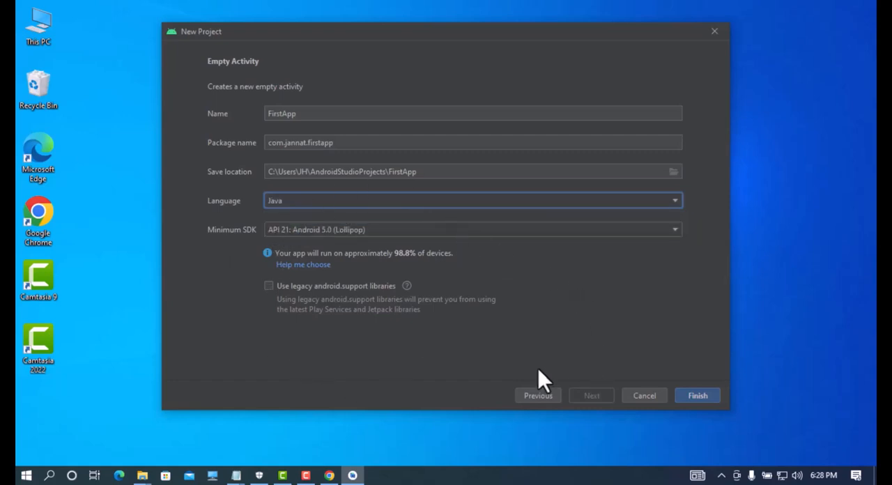
Step: Browse the available minimum SDK versions and try API 30: Android 11.0 (R)
click(597, 229)
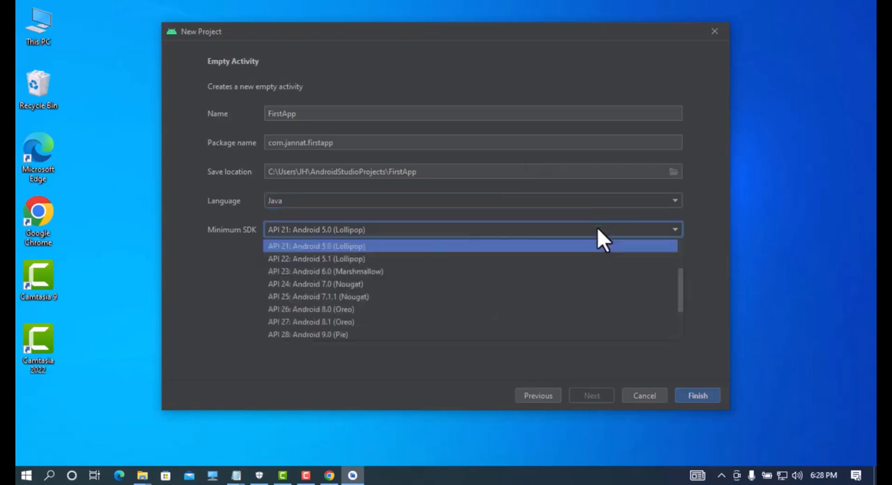
scroll(403, 263, up, 2)
scroll(403, 264, down, 2)
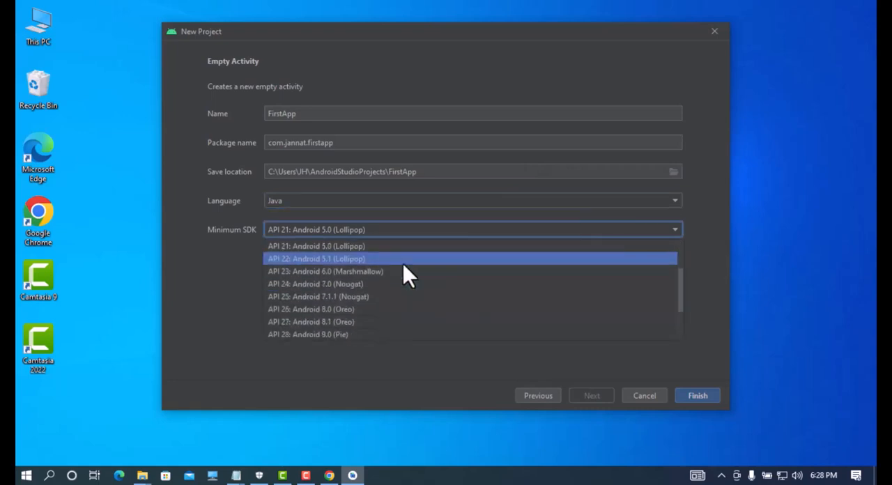
scroll(403, 264, down, 1)
scroll(385, 300, down, 1)
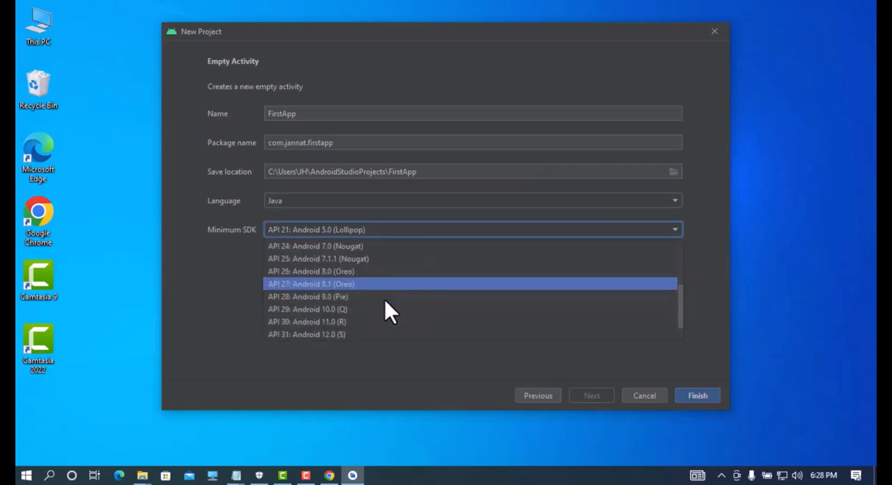
scroll(384, 300, down, 1)
scroll(385, 299, up, 2)
scroll(384, 299, down, 2)
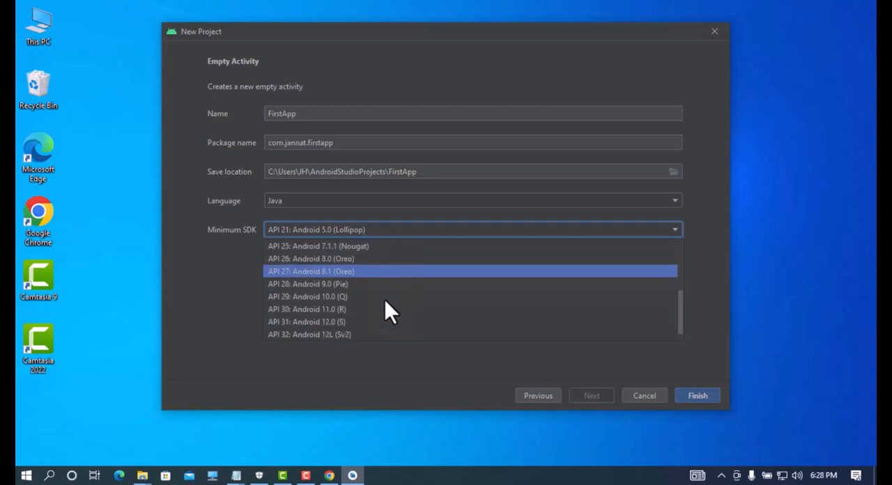
scroll(385, 300, down, 1)
click(385, 300)
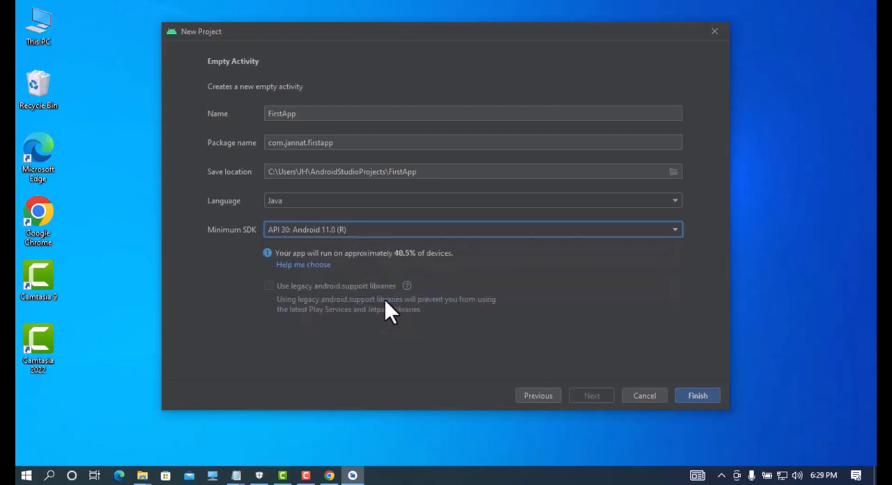
Step: Set the minimum SDK to API 21: Android 5.0 (Lollipop) and create the project, including the Android SDK Platform 32 installation
click(447, 228)
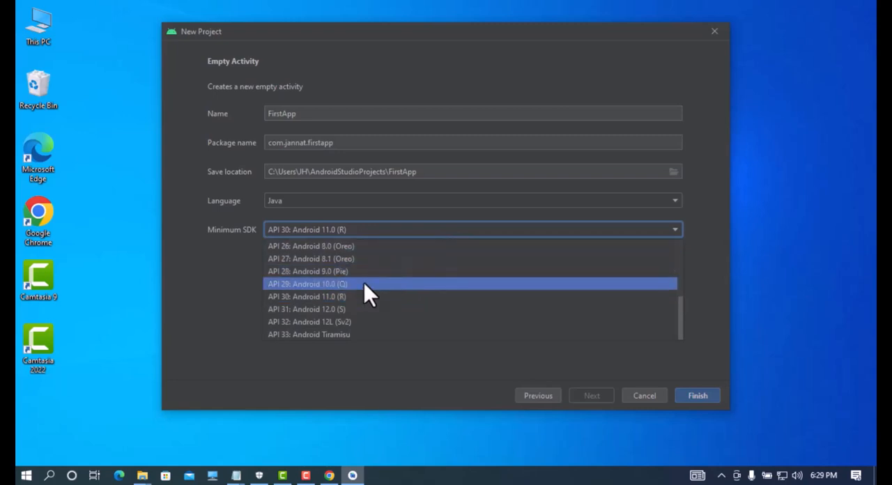
scroll(364, 283, up, 6)
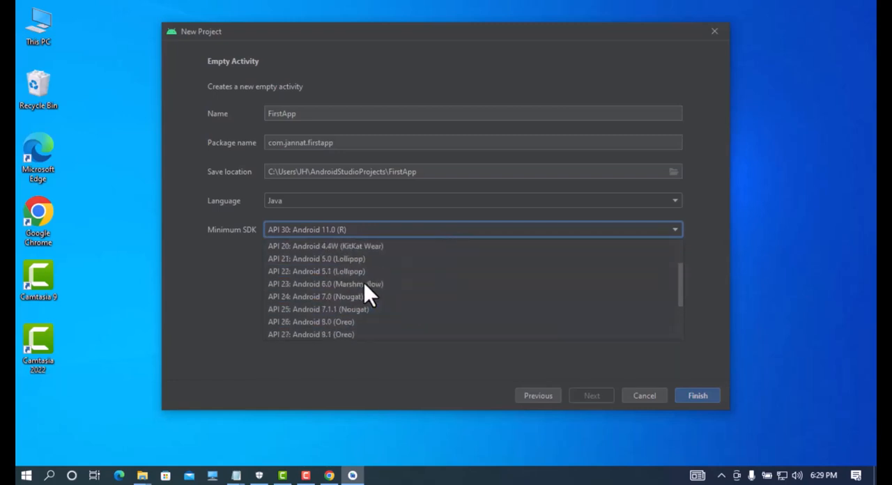
click(285, 258)
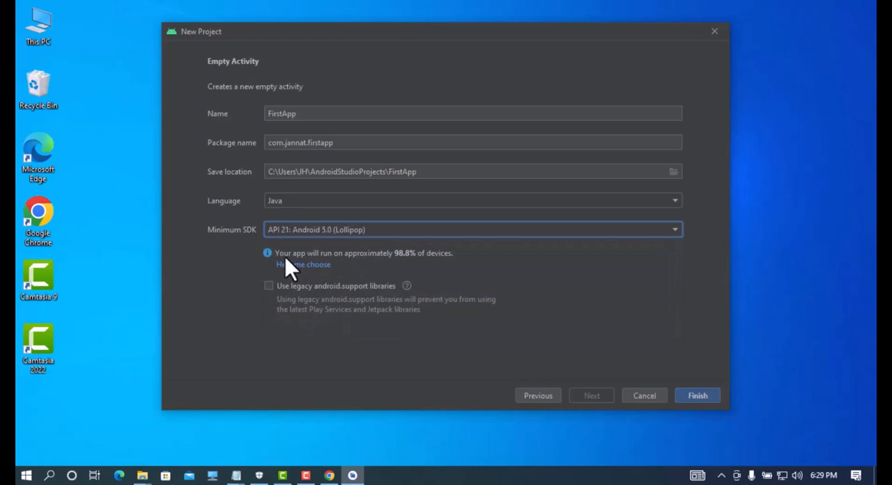
click(697, 395)
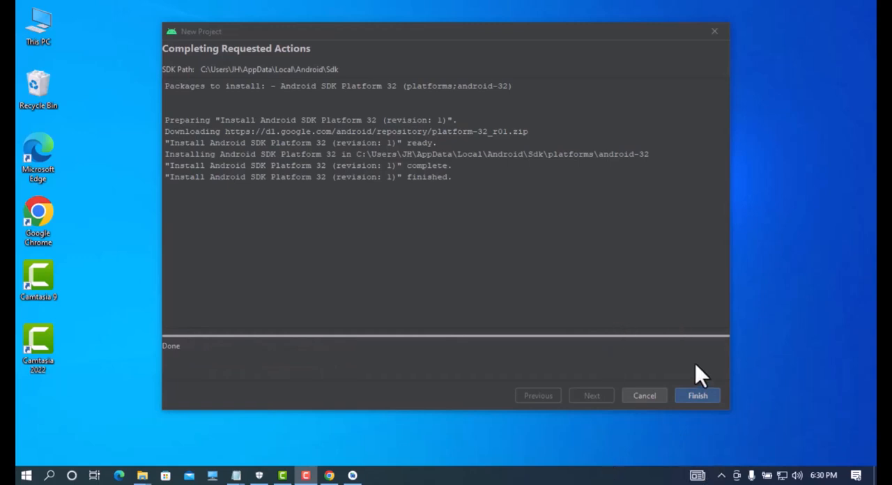
click(696, 394)
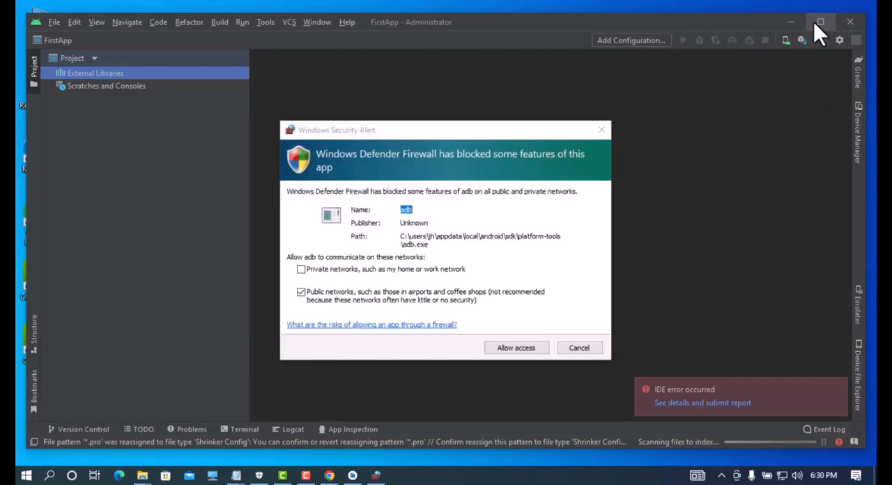
Step: Allow adb through Windows Defender Firewall on public networks and close the What's New panel
click(516, 349)
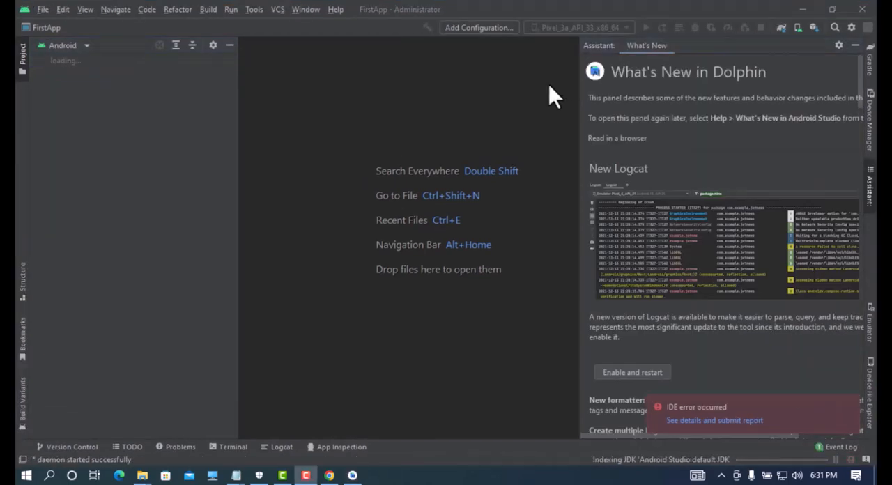
click(855, 46)
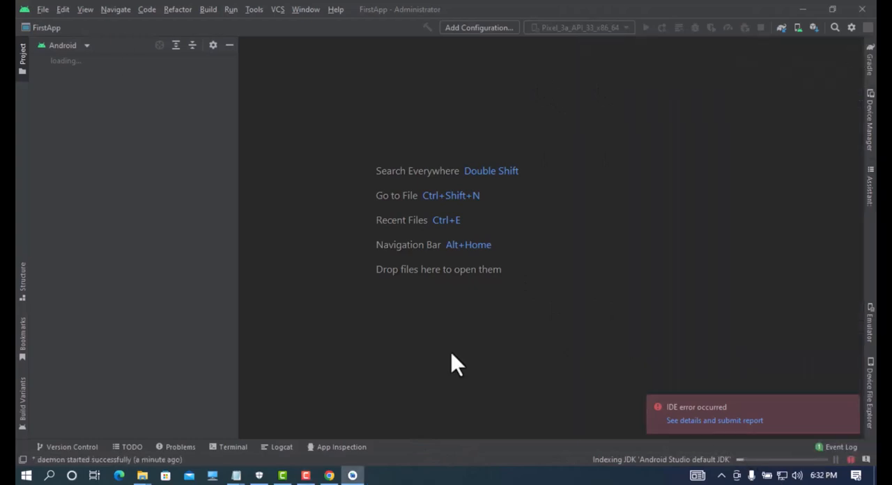
click(341, 412)
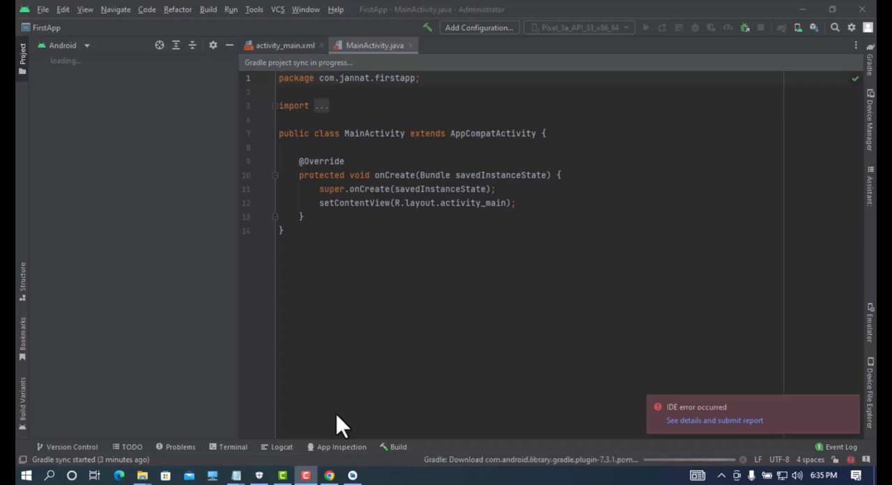
Step: View the project's activity_main.xml layout and the MainActivity.java source file in the editor
click(301, 44)
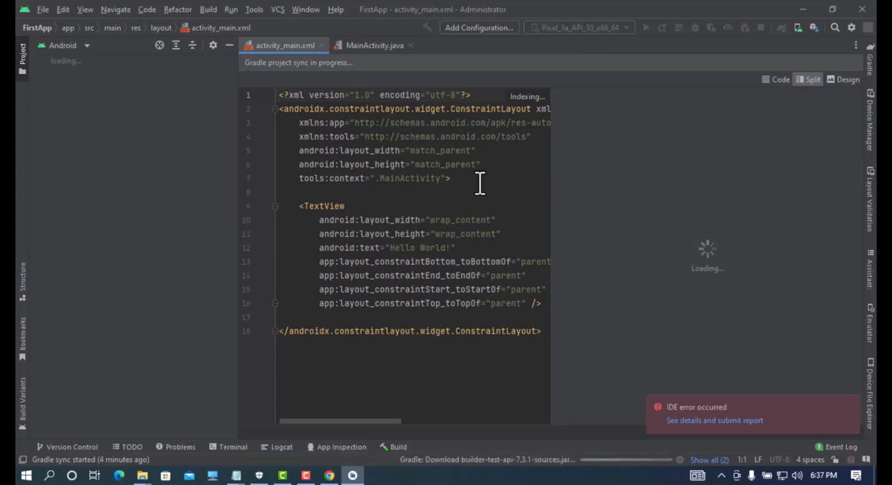
click(479, 183)
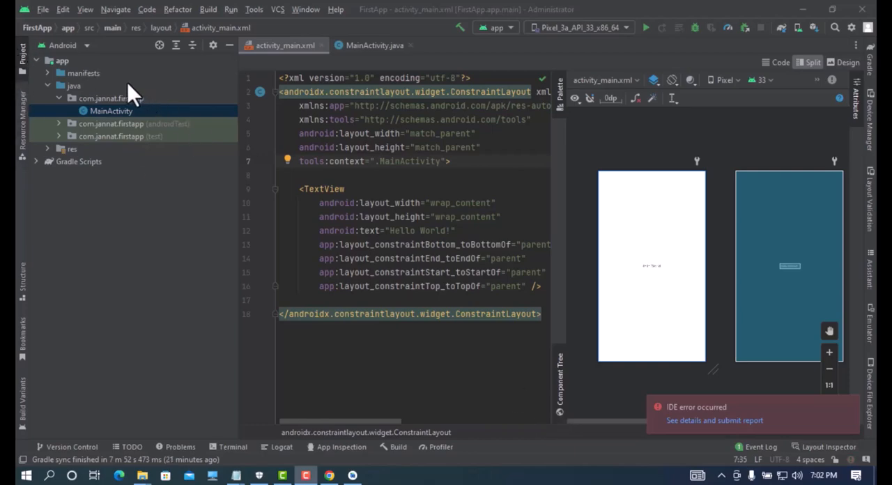
click(288, 46)
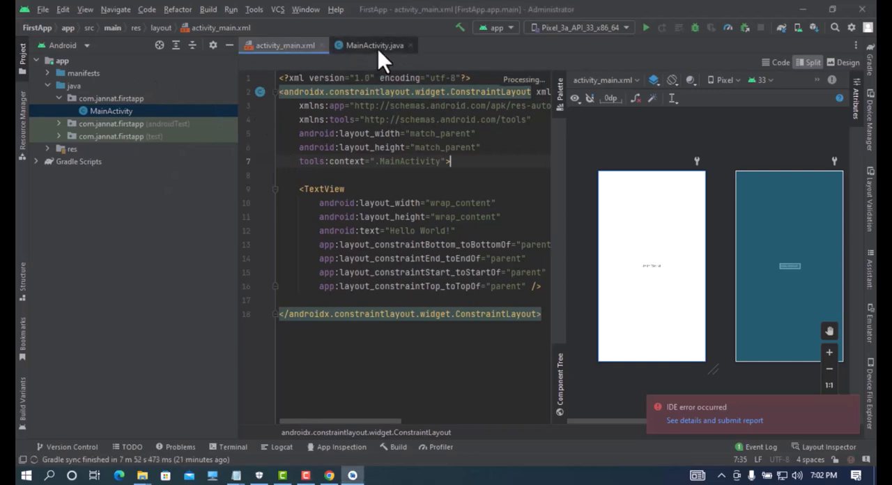
click(378, 46)
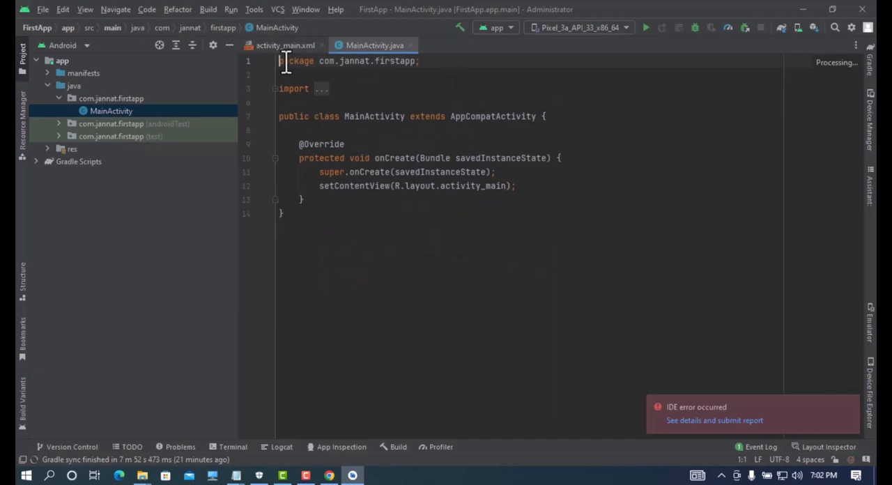
Step: Switch to Chrome and search the web for "ldplayer download" in a new tab
click(805, 12)
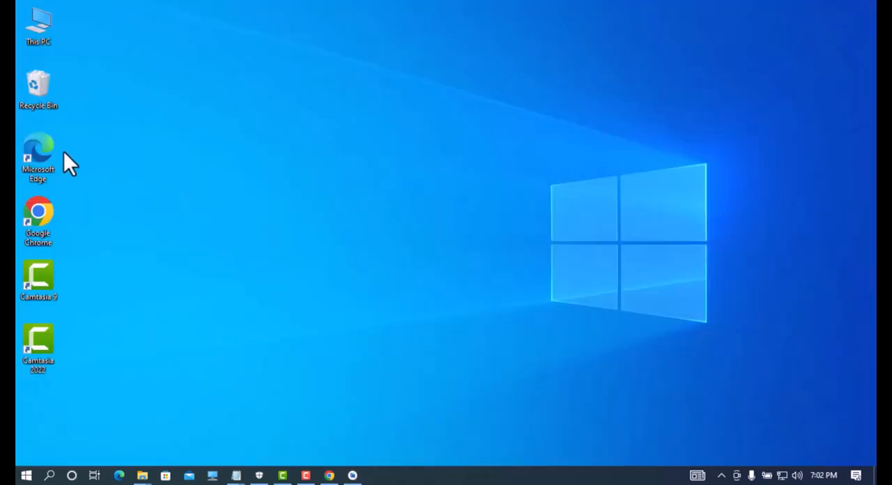
click(330, 476)
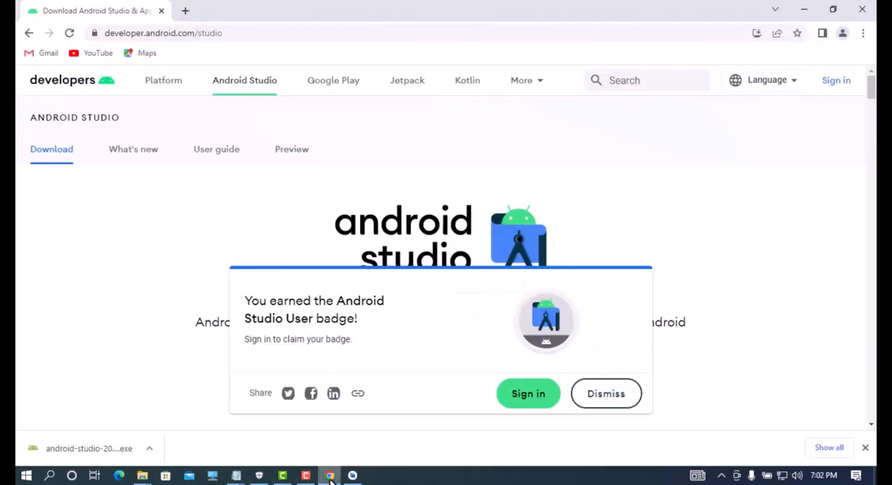
click(186, 11)
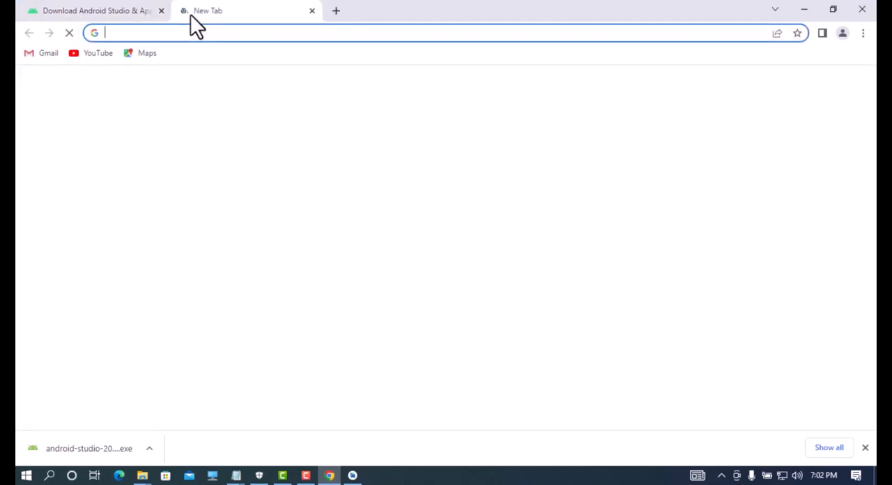
text(ld)
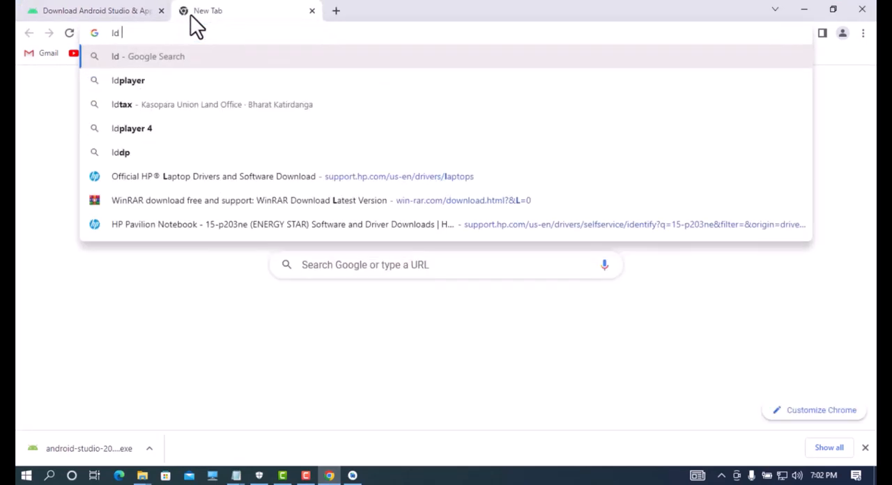
key(Down)
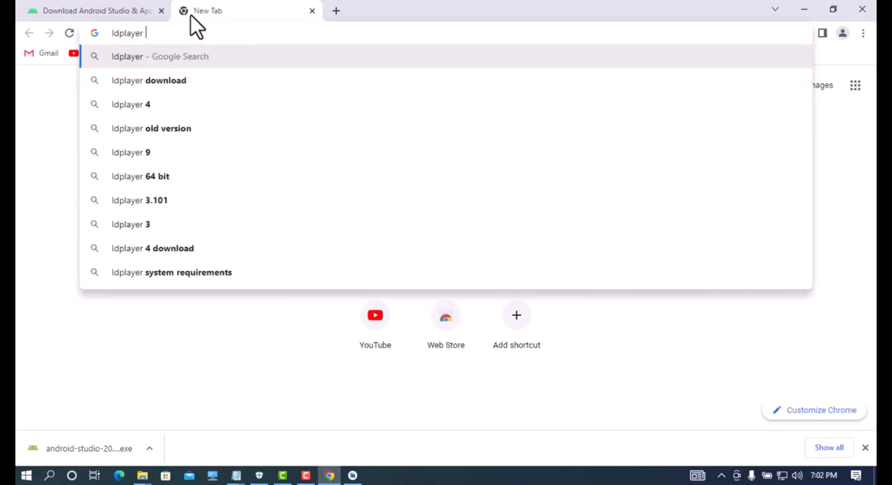
text(dow)
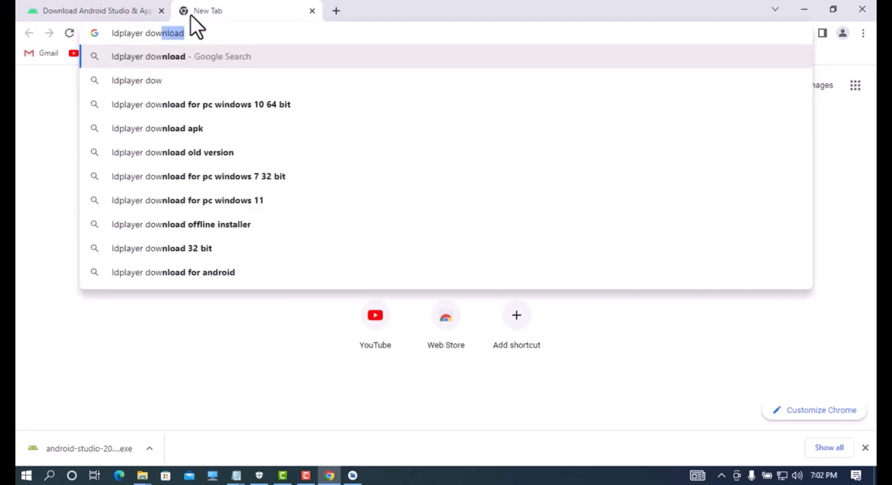
text(nload)
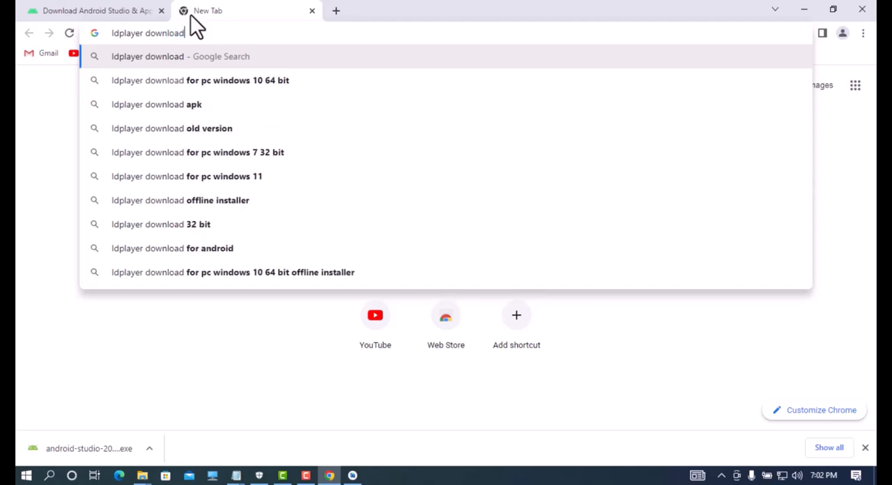
key(Return)
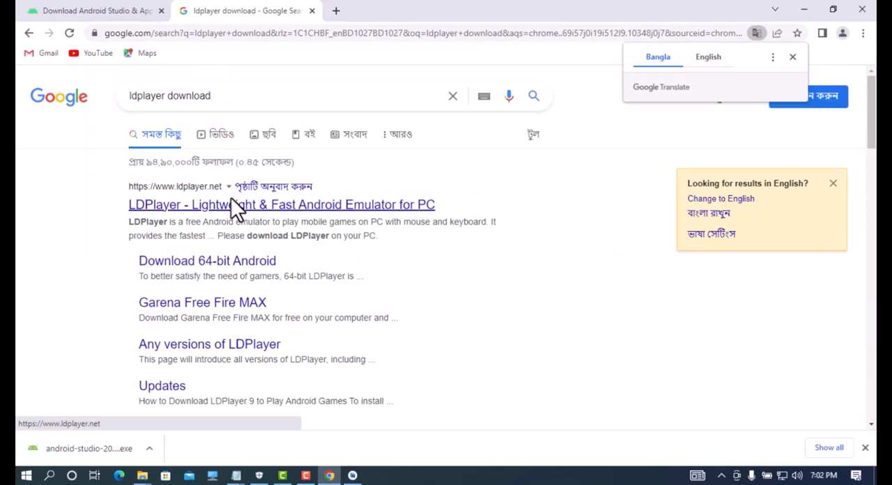
Step: Download LDPlayer 4 from the official LDPlayer website and show the downloaded installer in its folder
click(167, 203)
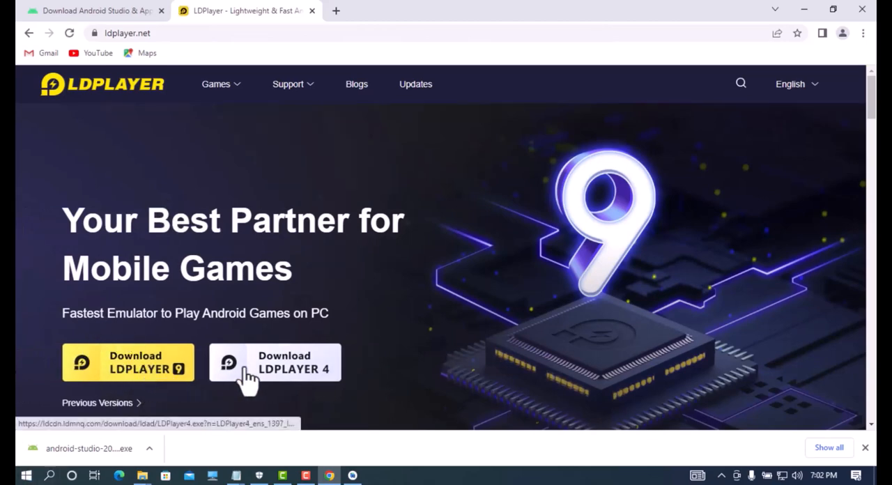
click(289, 366)
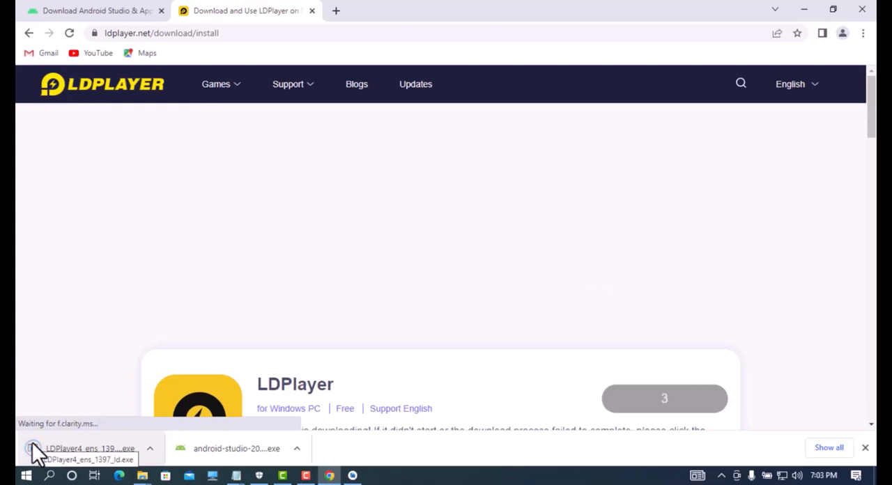
click(149, 449)
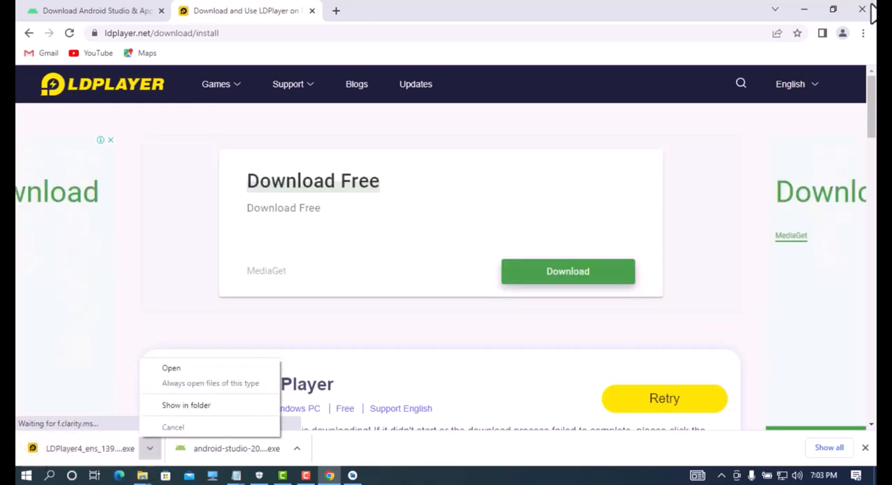
click(187, 406)
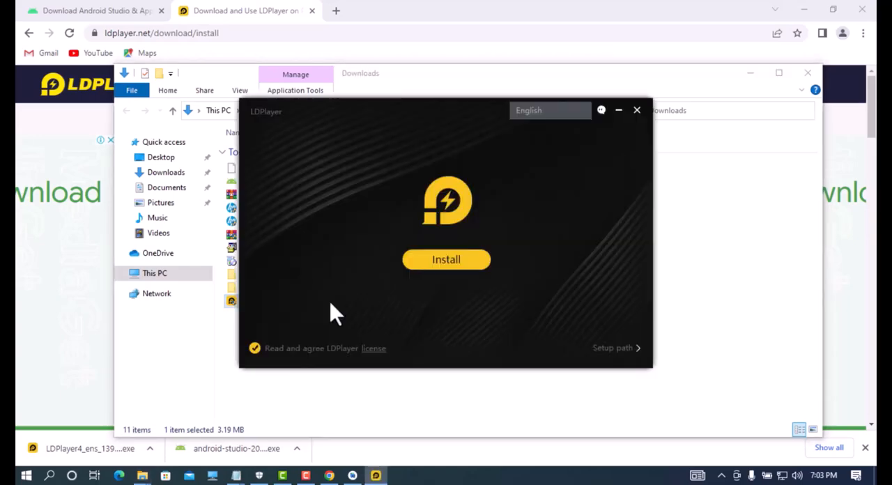
Step: Install LDPlayer 4 with the default setup options and minimize the Downloads folder and browser windows
click(461, 255)
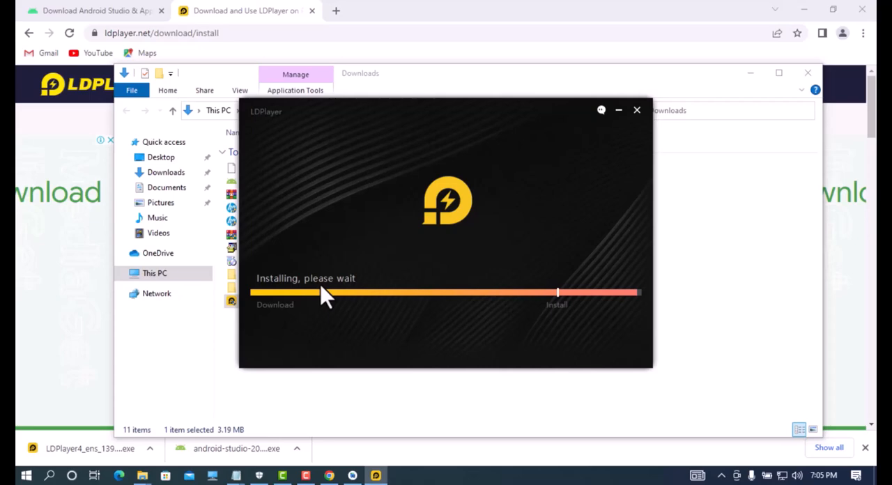
click(750, 73)
click(804, 9)
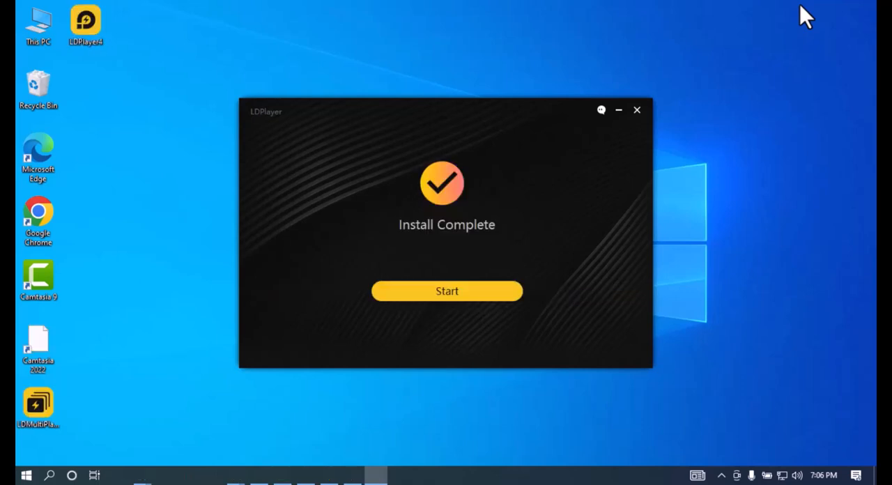
Step: Start LDPlayer, open its online guide for enabling VT, and return to the emulator
click(419, 286)
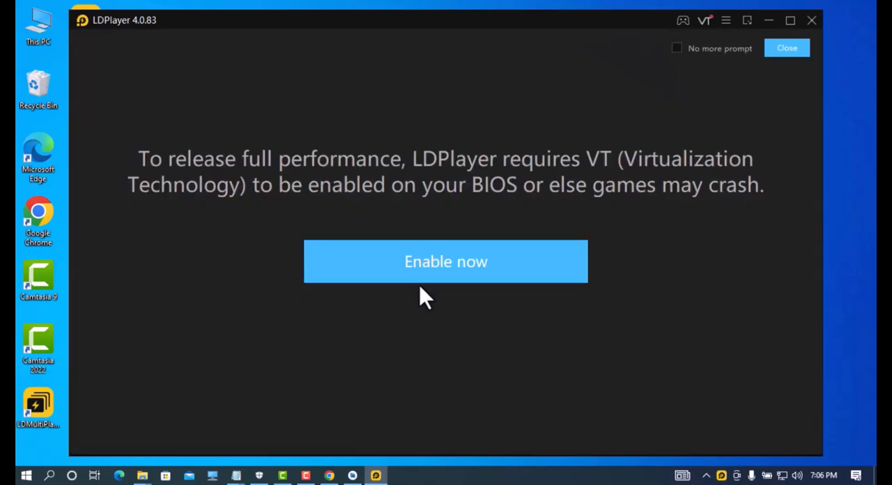
click(423, 265)
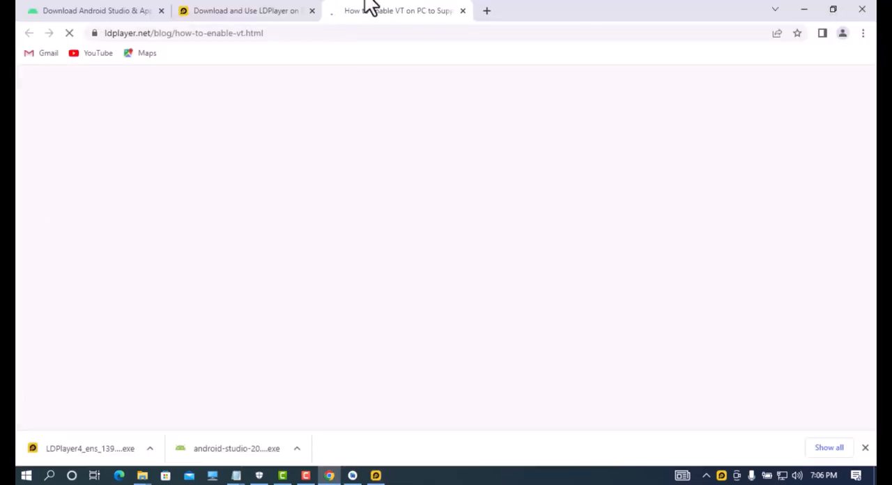
click(802, 10)
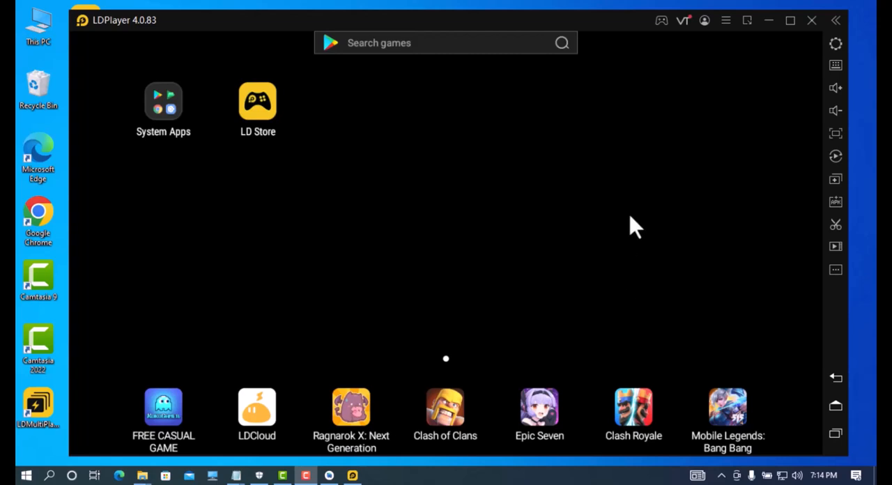
Step: Set LDPlayer's ADB debugging to Open local connection and save the settings
click(834, 46)
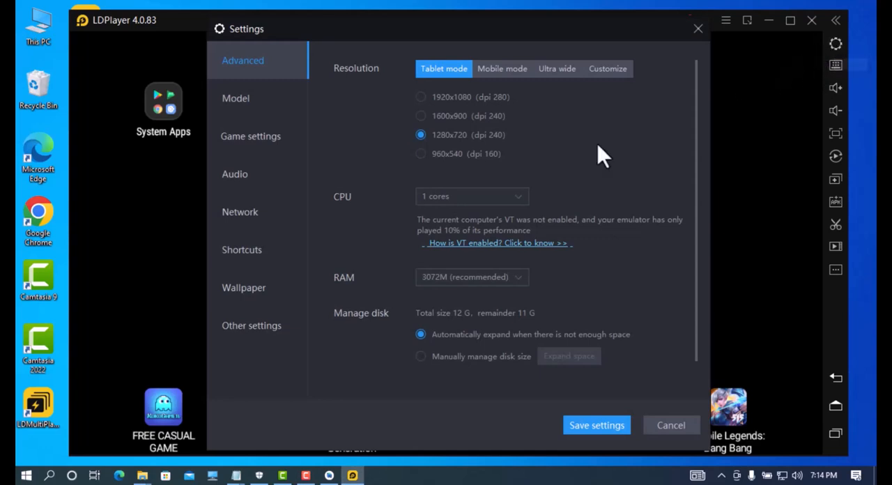
click(510, 69)
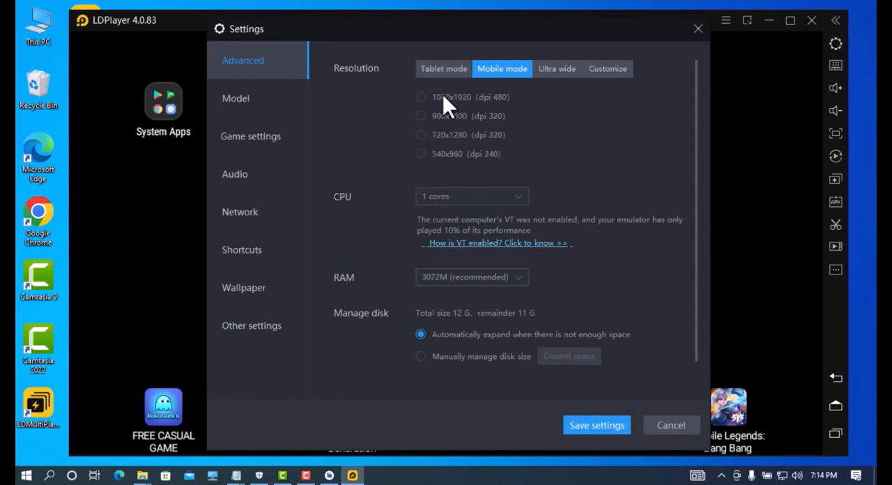
click(260, 327)
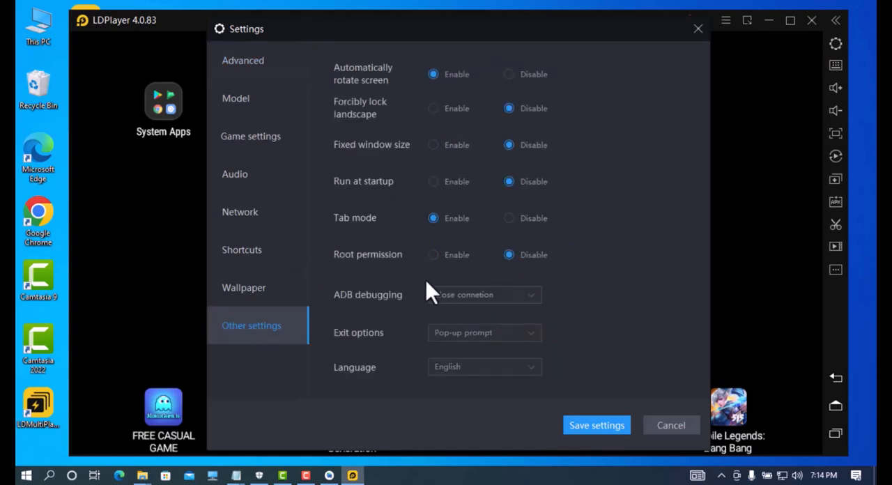
click(449, 292)
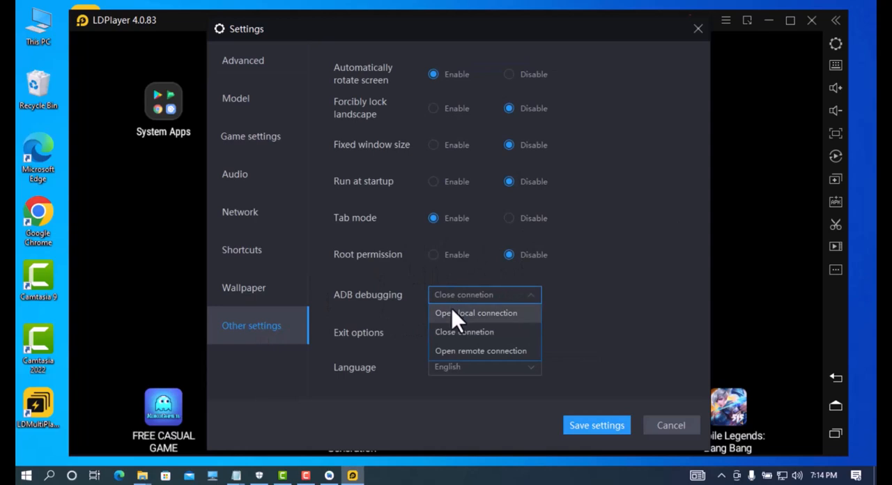
click(454, 313)
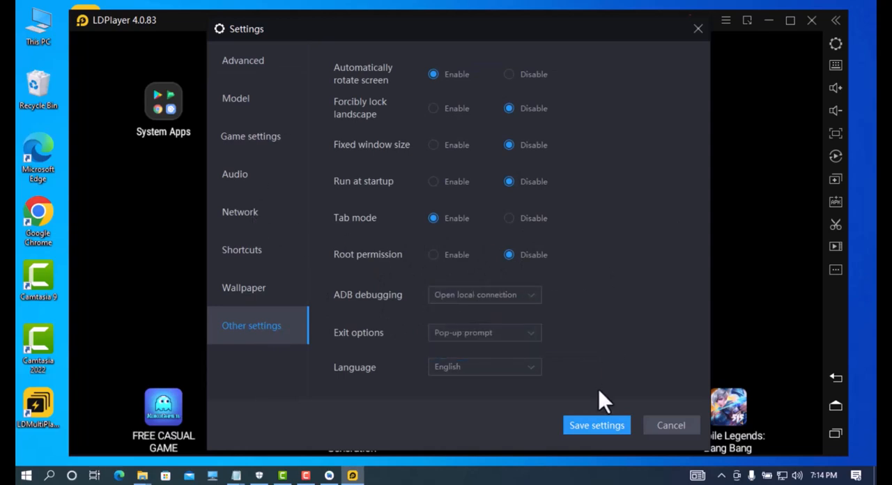
click(591, 427)
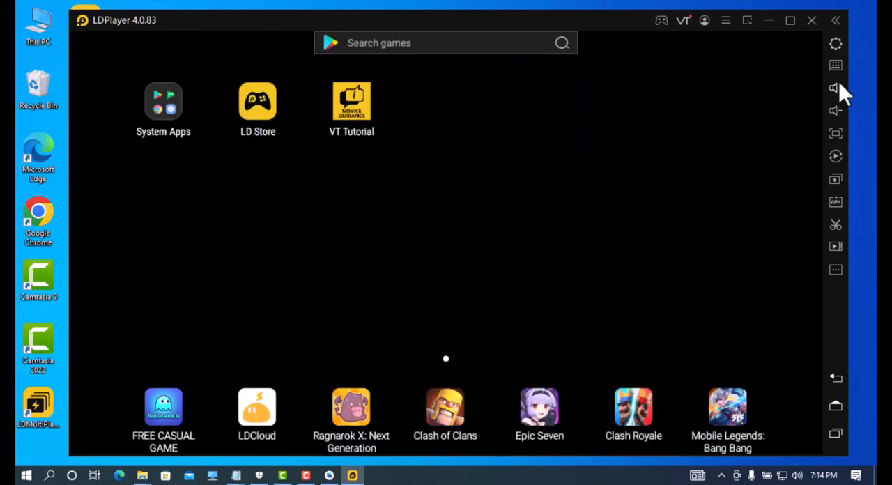
Step: Set LDPlayer's resolution to Mobile mode 900x1600 (dpi 320), save the settings and restart the emulator
click(837, 48)
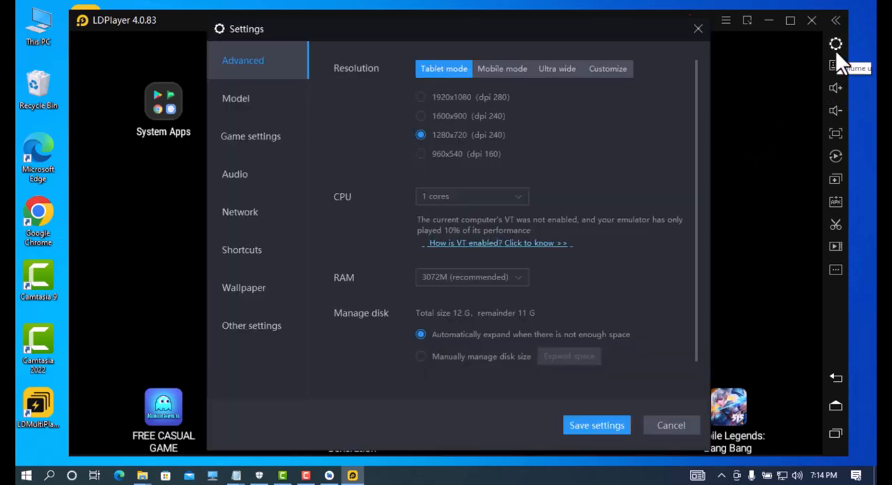
click(501, 73)
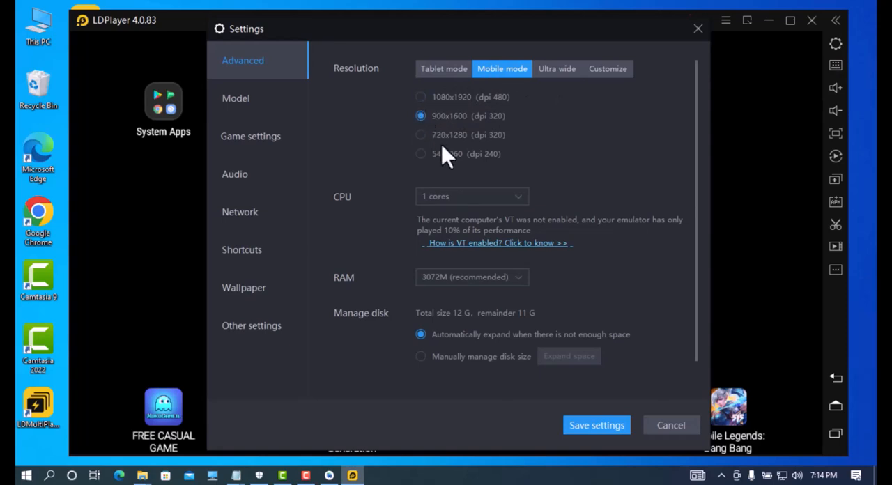
click(593, 429)
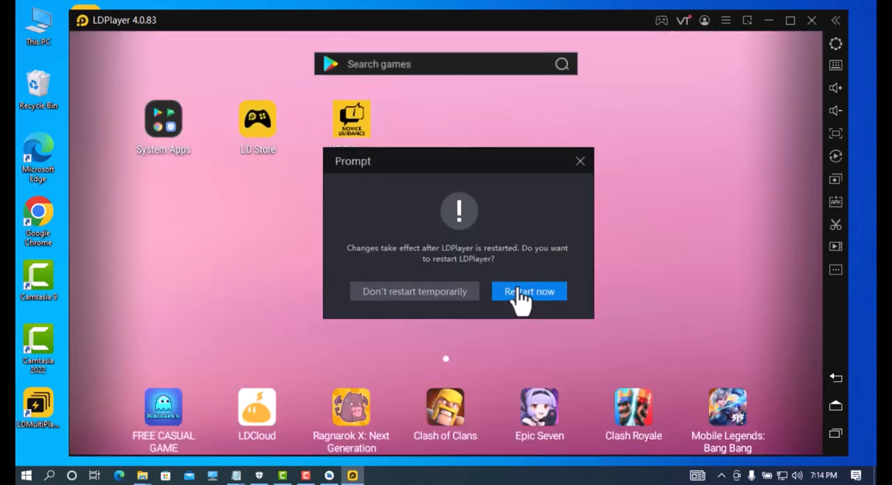
click(521, 295)
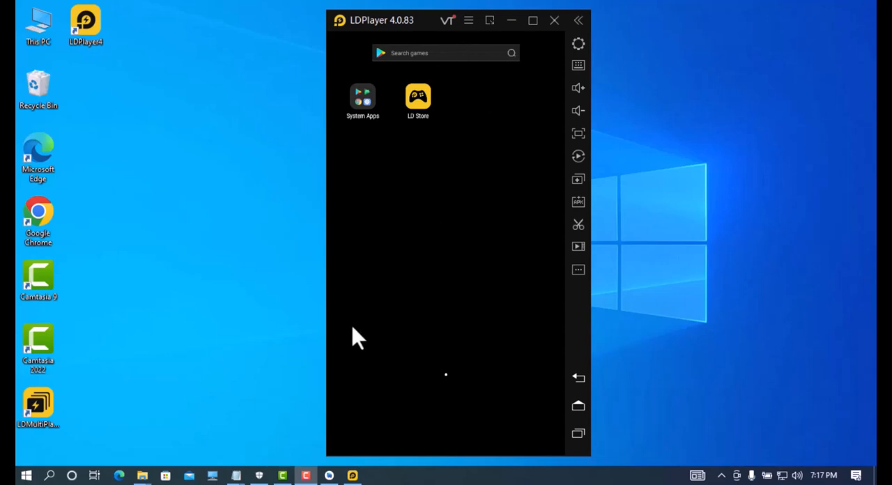
Step: Switch to Android Studio and run the app on the samsung SM-G9880 device while LDPlayer is open
click(329, 475)
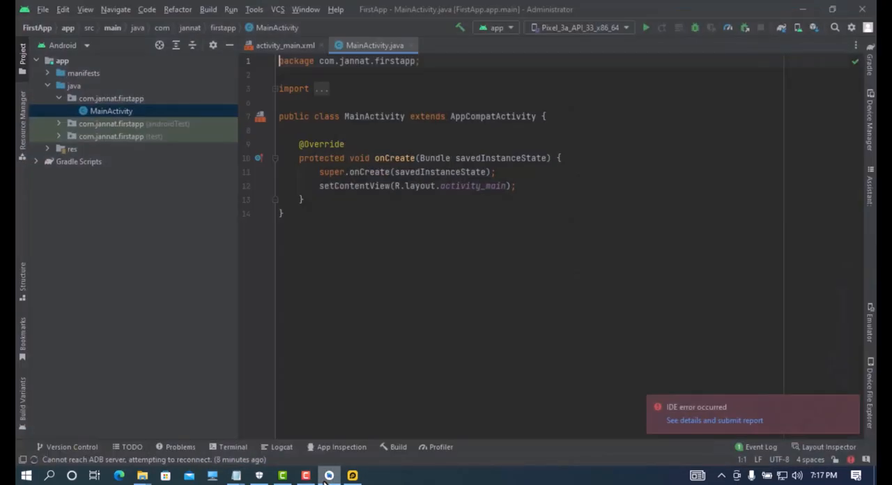
click(624, 27)
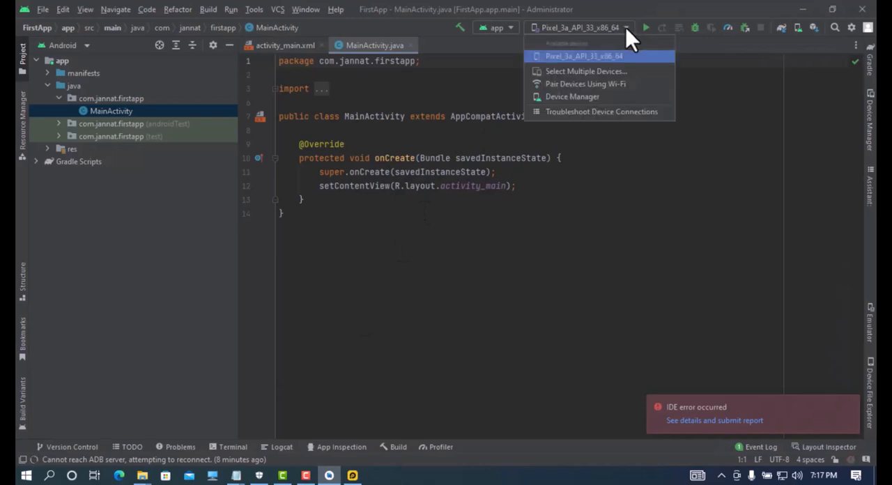
click(637, 271)
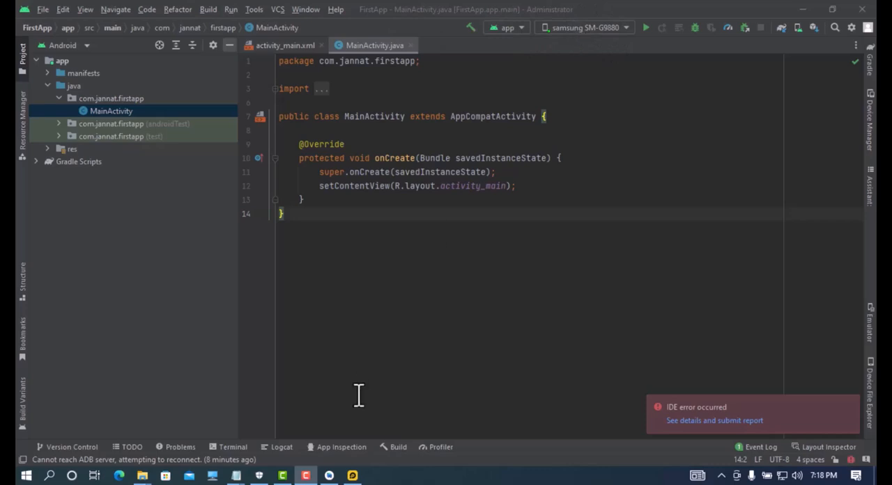
click(353, 476)
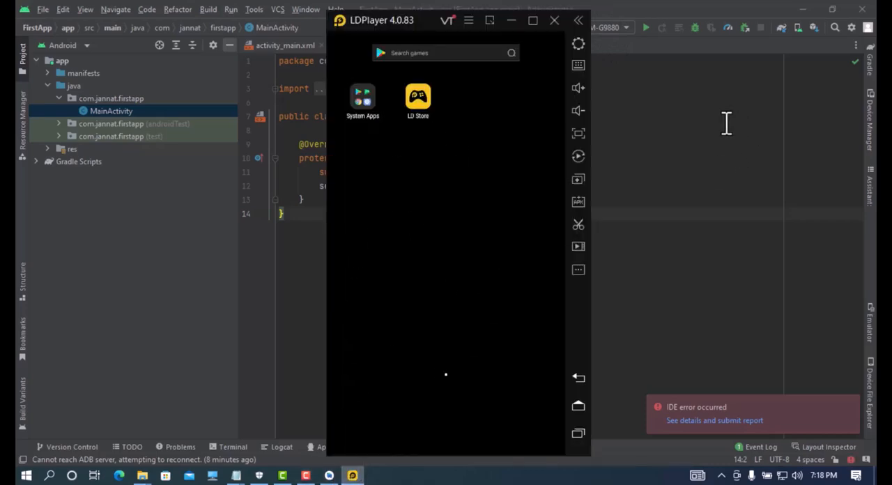
click(706, 119)
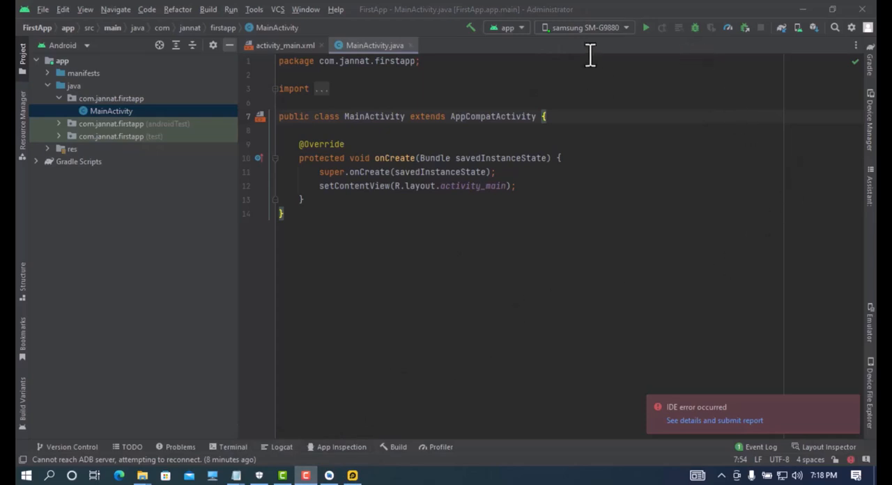
click(647, 31)
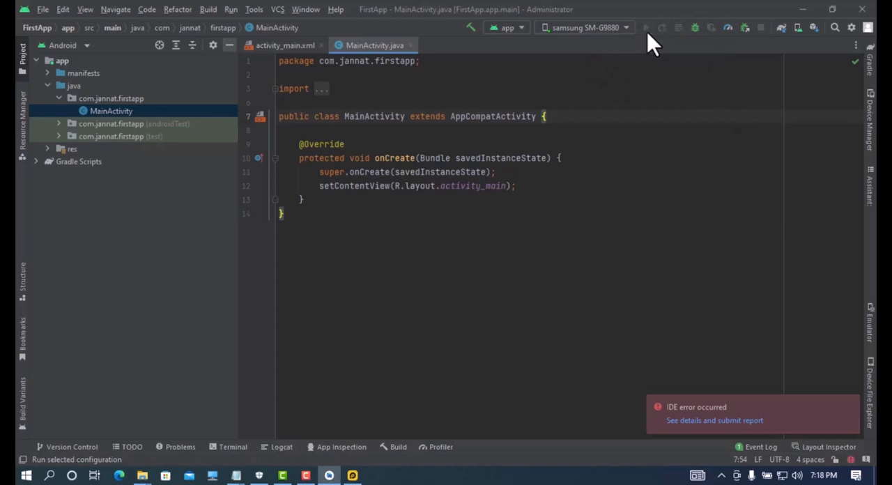